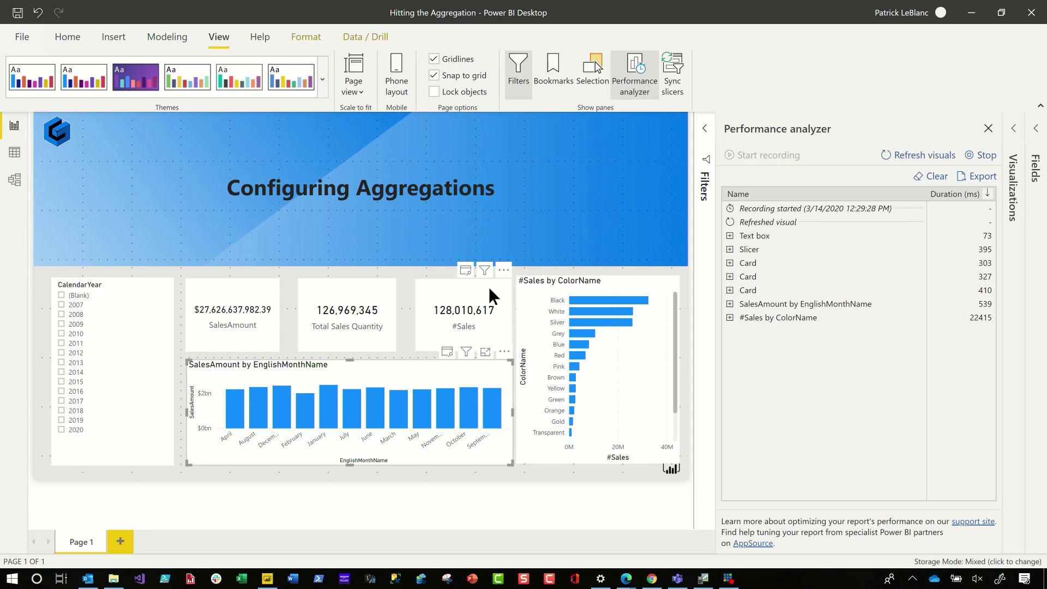
- Expand #Sales by ColorName to reveal DAX query 22132 ms and Direct query 22120 ms
mouse_move(485, 281)
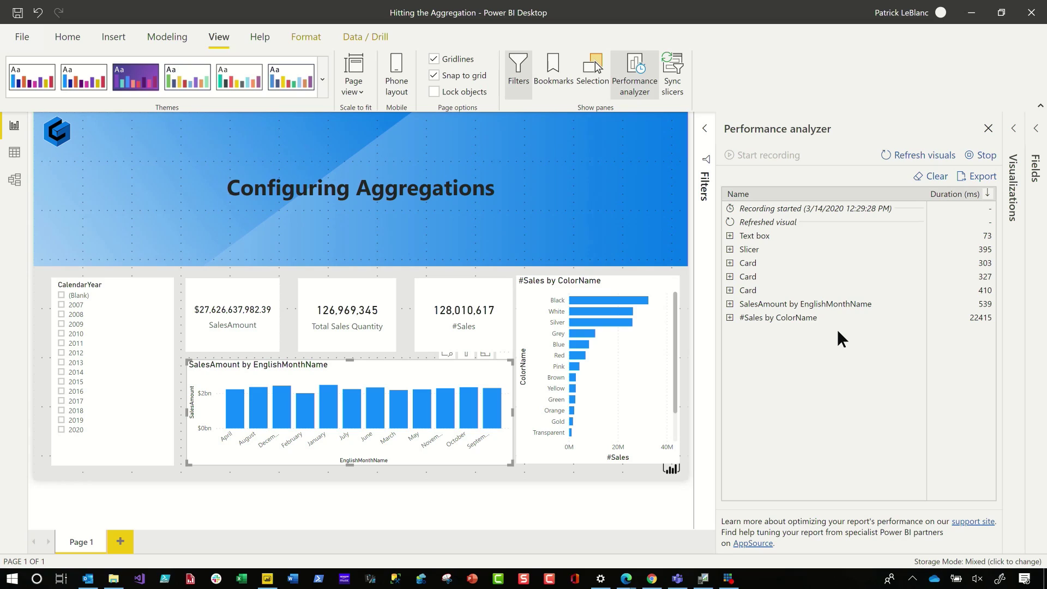
left_click(730, 317)
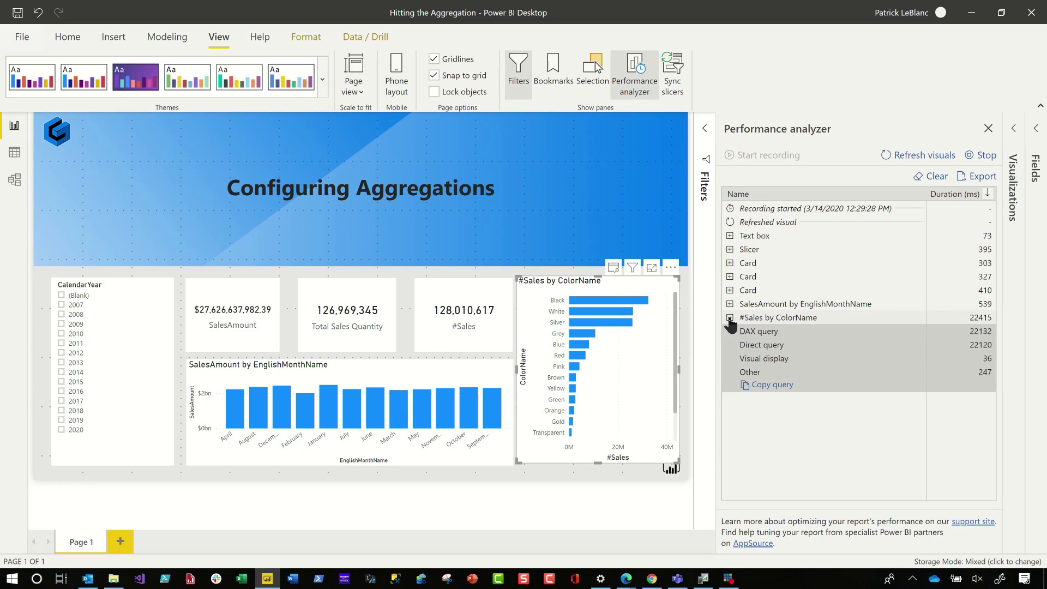
- Expand SalesAmount by EnglishMonthName, showing DAX query 6 ms, Visual display 115 ms, Other 418 ms
left_click(730, 304)
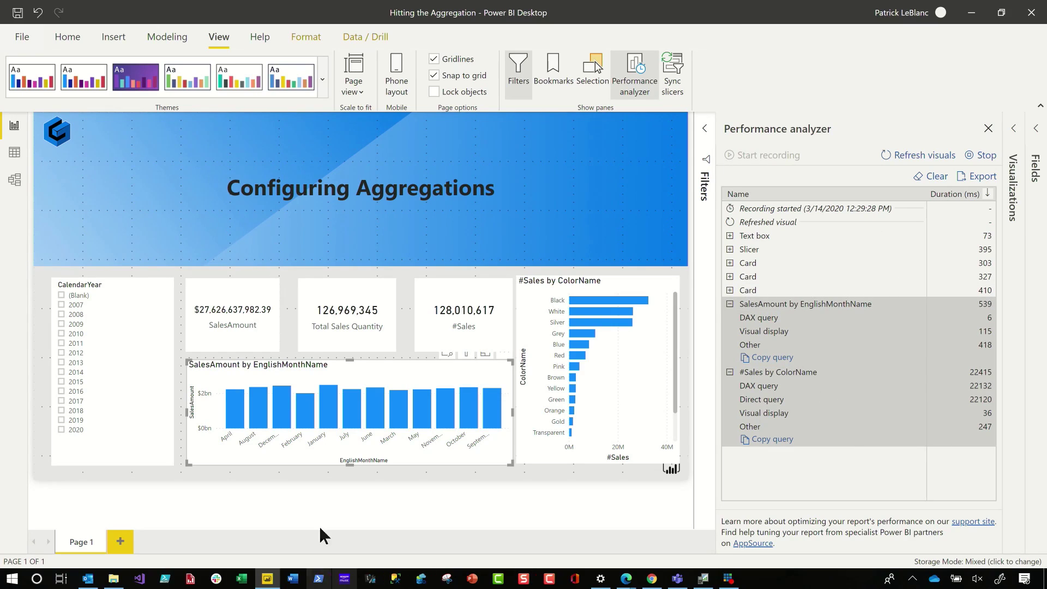
- Clear the Performance analyzer timings and connect DAX Studio to the Hitting the Aggregation PBI model
left_click(935, 179)
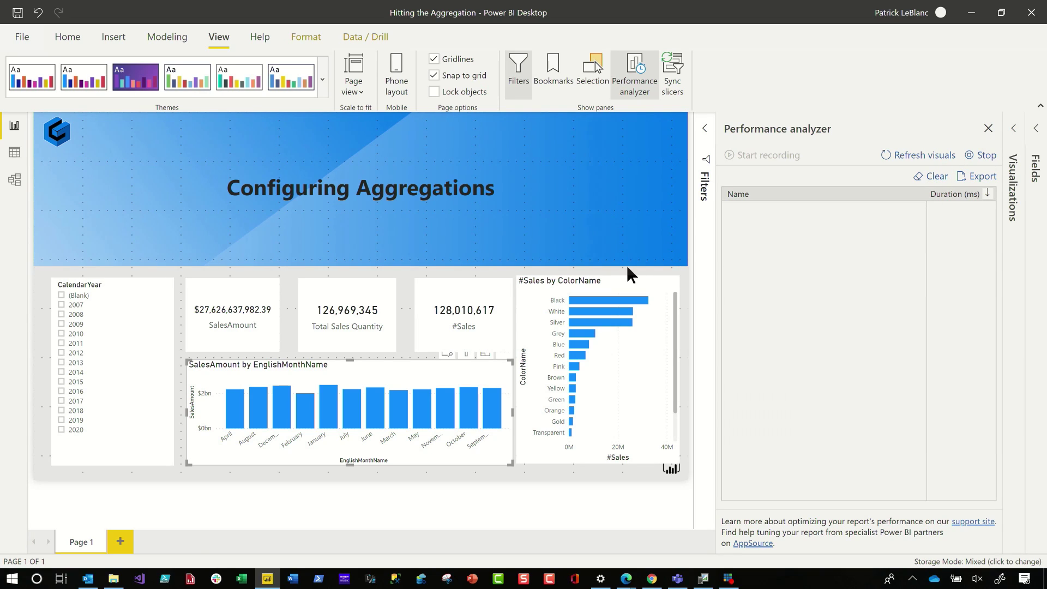
right_click(371, 579)
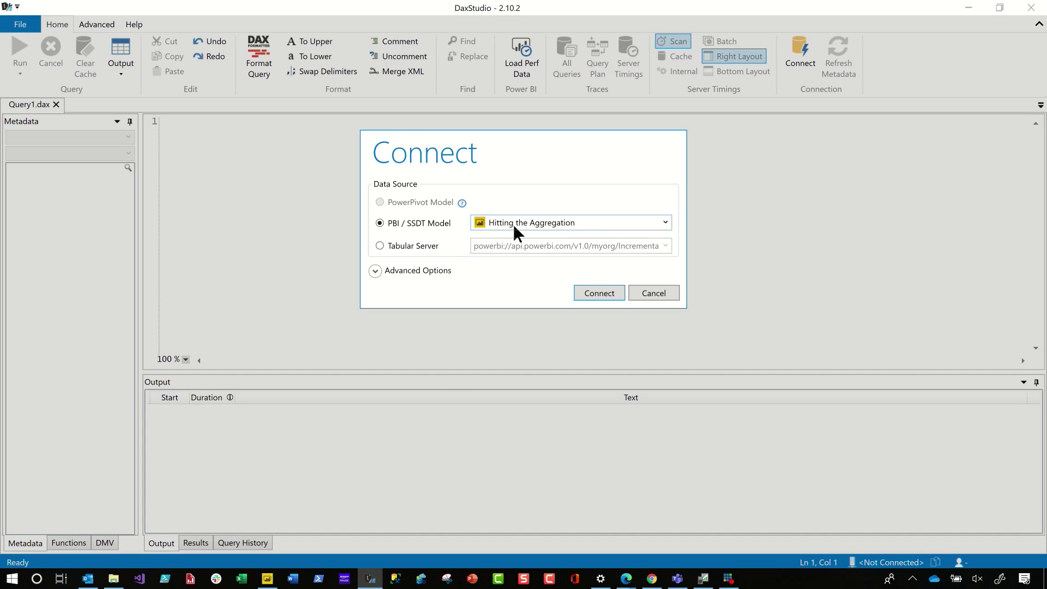
left_click(594, 289)
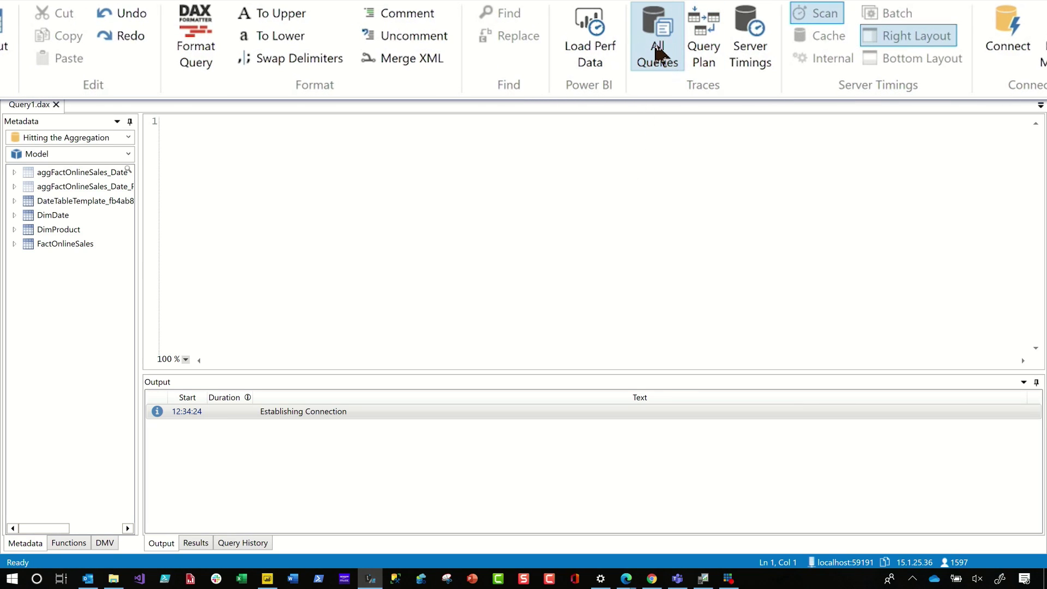
- Start DAX Studio's All Queries trace and refresh the Power BI visuals so their queries are captured
left_click(657, 41)
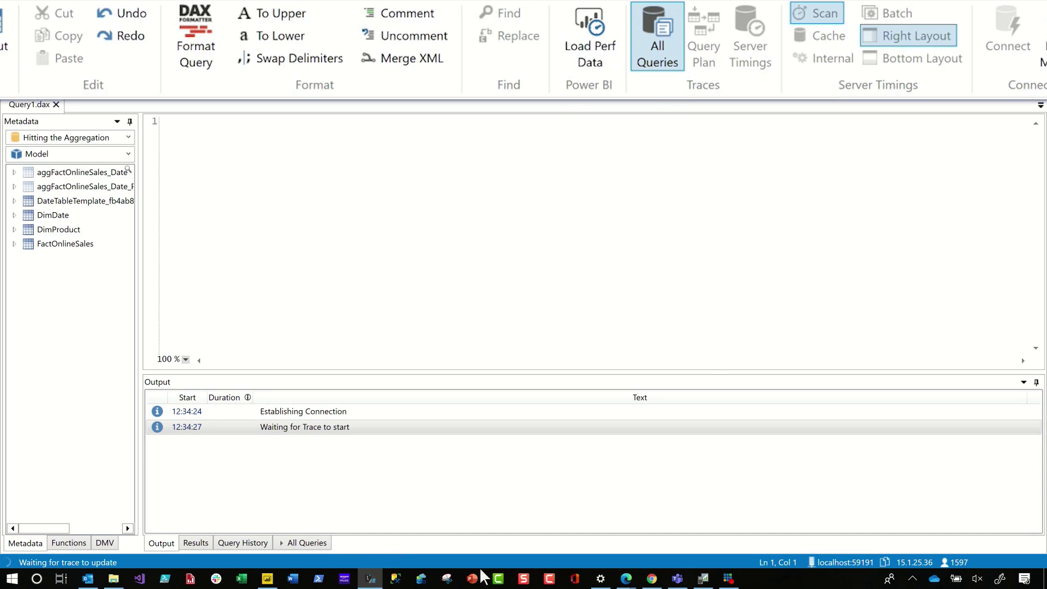
left_click(267, 578)
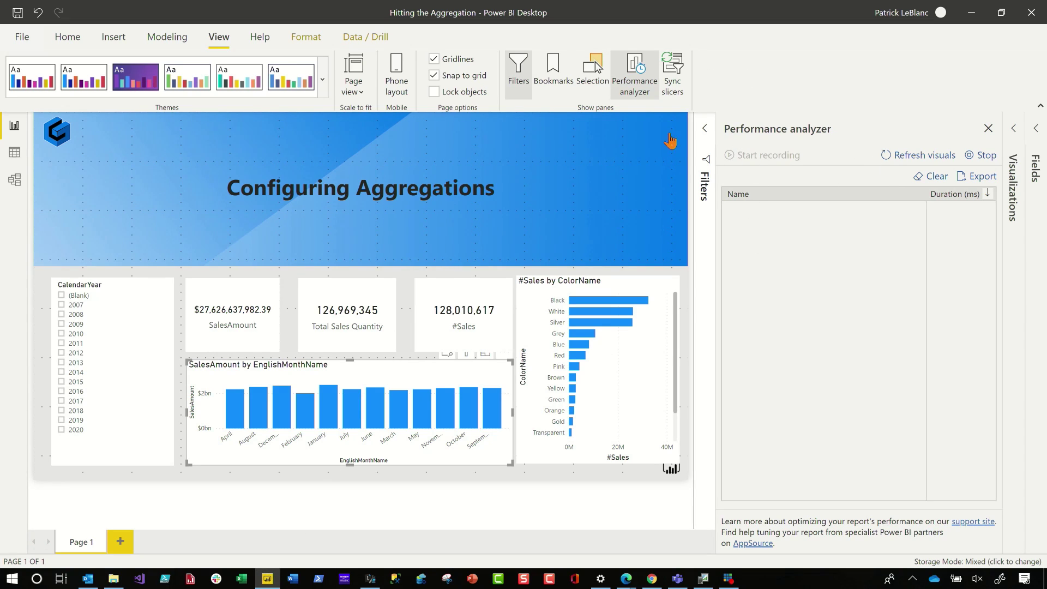
left_click(920, 160)
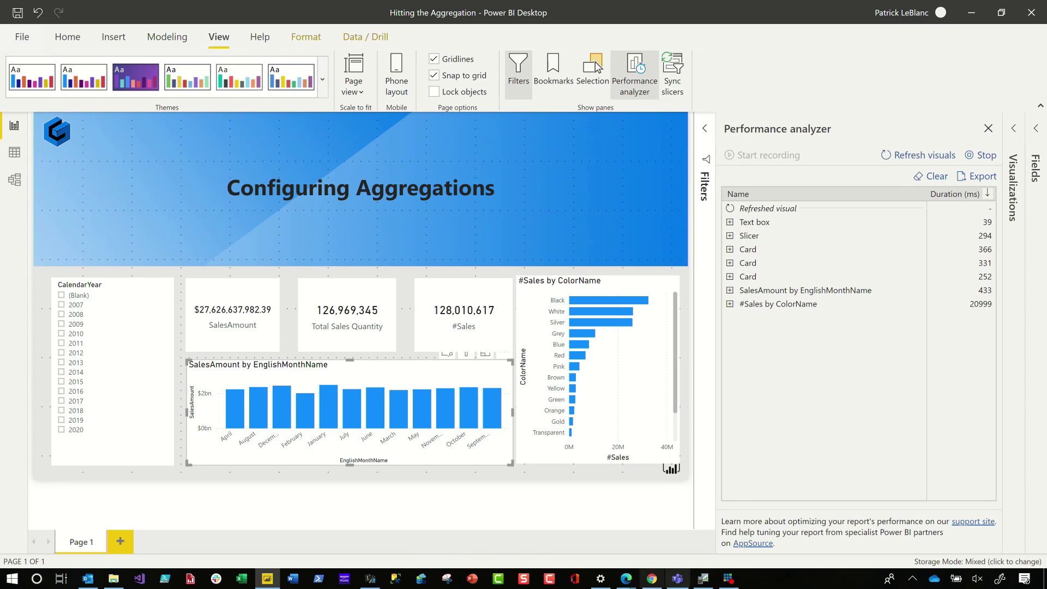
left_click(370, 577)
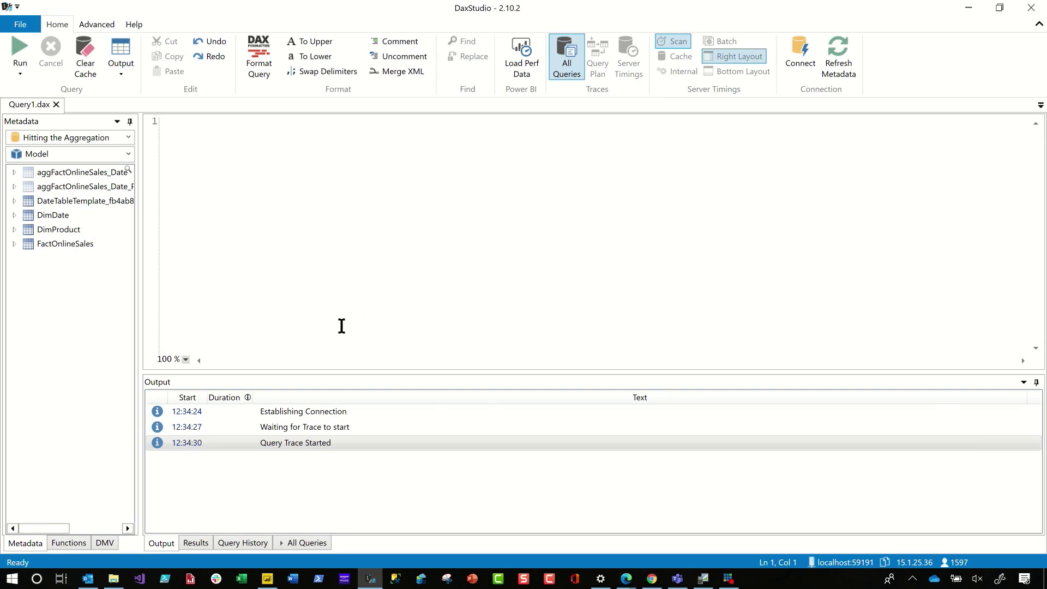
- Check each captured query's aggregation hits and misses, spotting the 20,747 ms ColorName TOPN miss
left_click(303, 542)
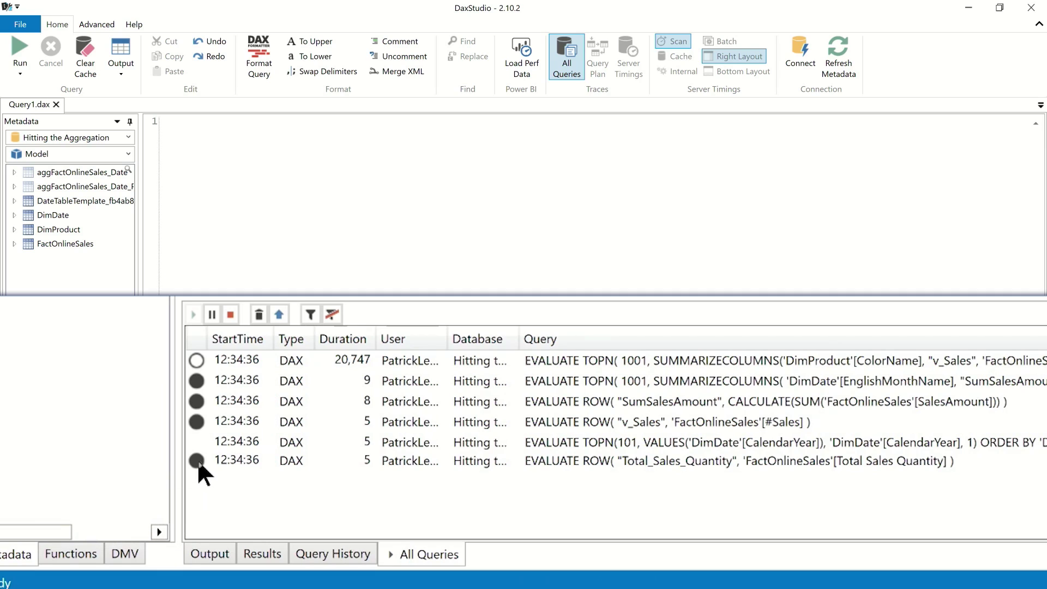
mouse_move(197, 460)
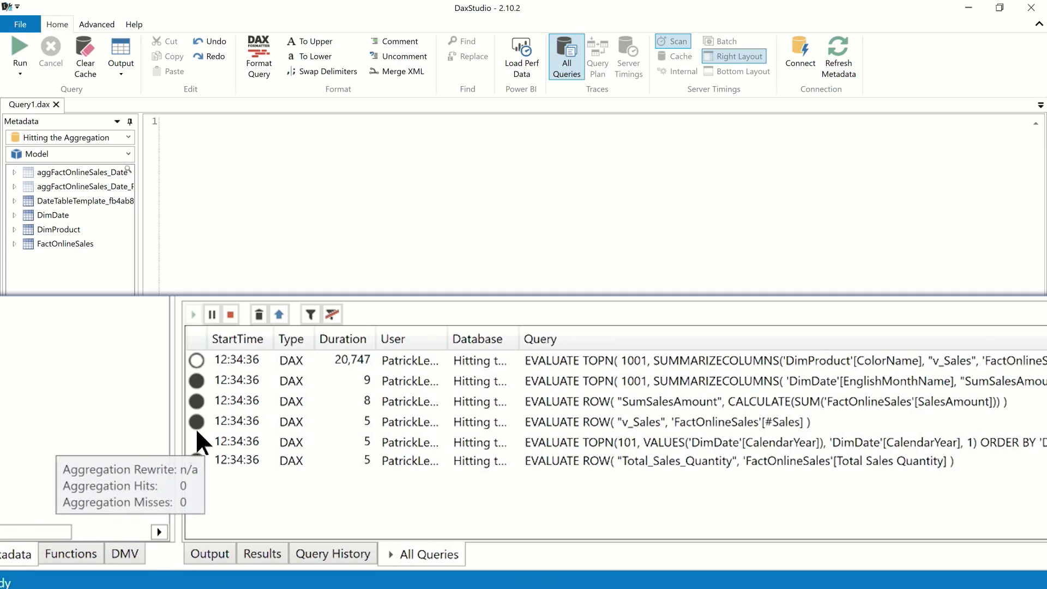
mouse_move(197, 422)
mouse_move(197, 381)
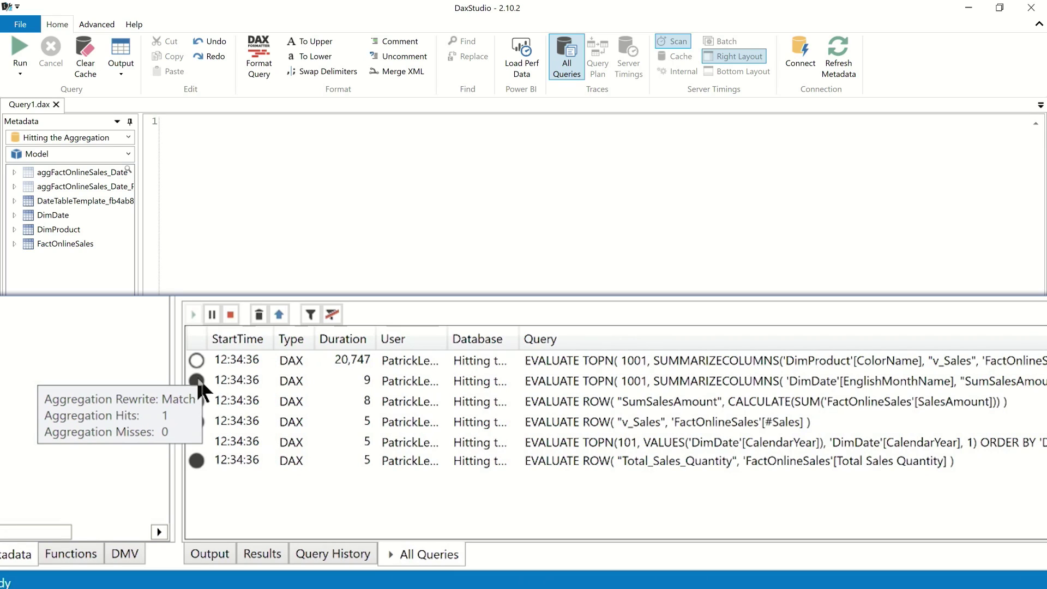
mouse_move(196, 358)
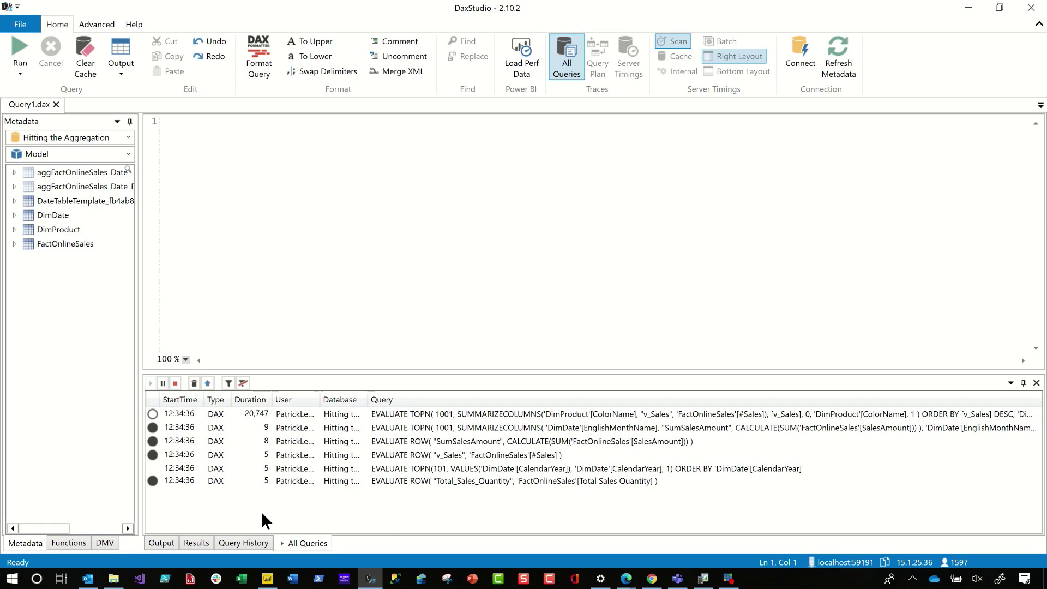
left_click(134, 24)
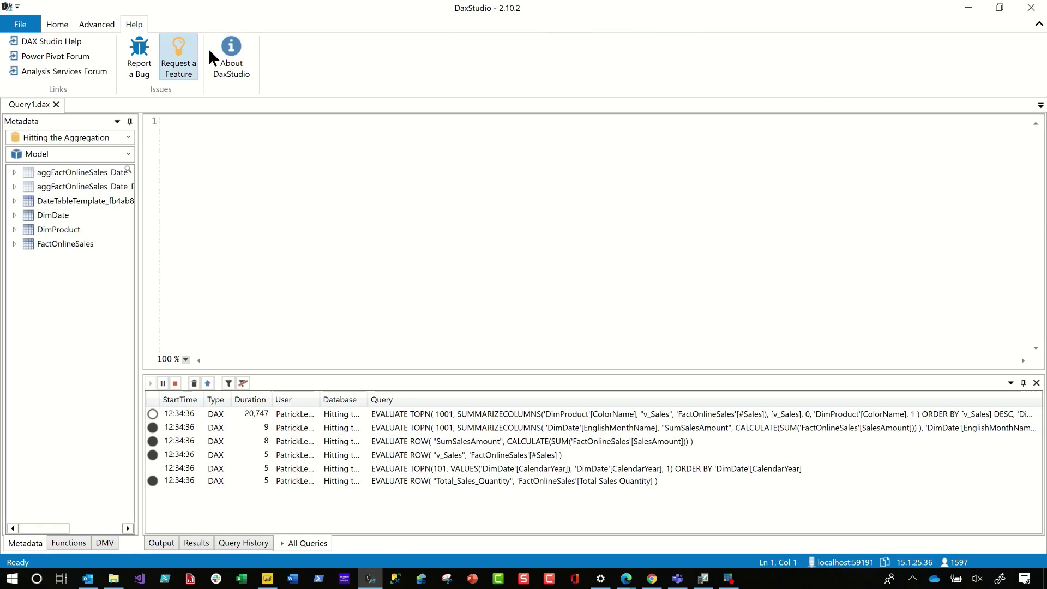
- View DAX Studio's version information under Help > About, then return to Home
left_click(230, 58)
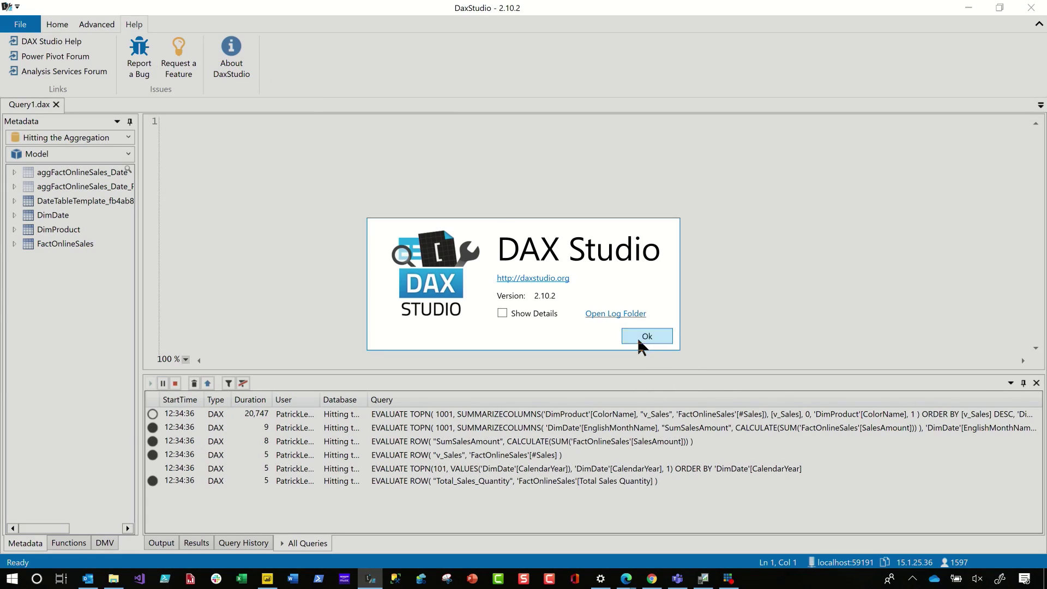
left_click(643, 337)
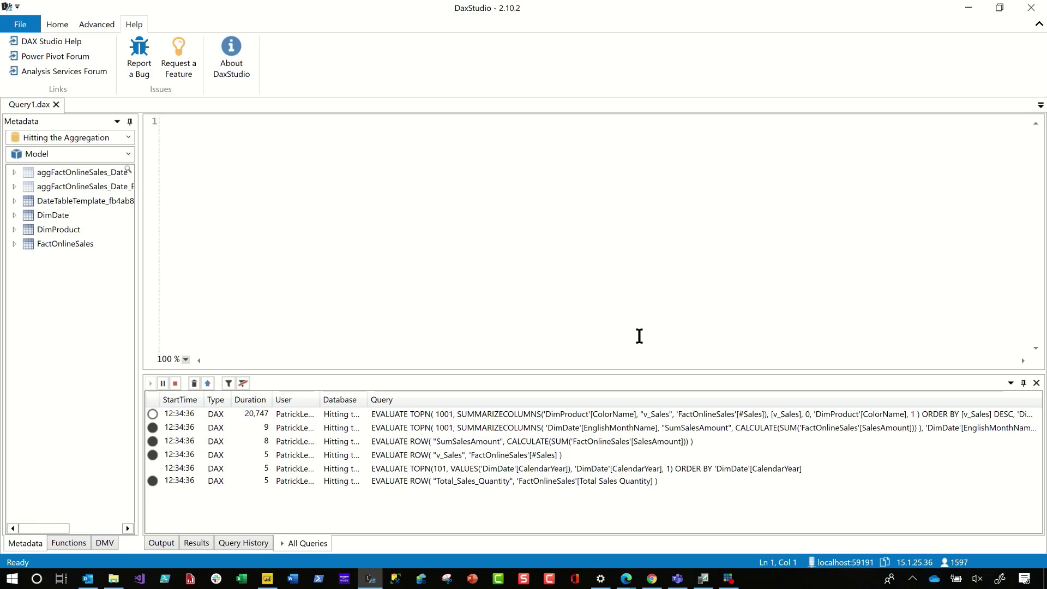
left_click(68, 25)
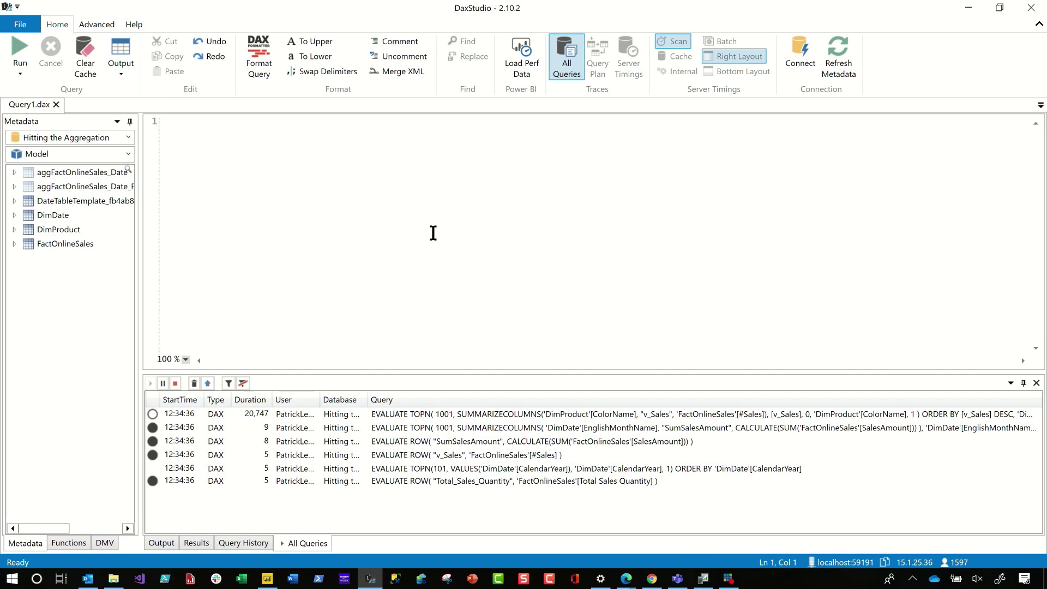
- Swap All Queries tracing for Server Timings and load the ColorName TOPN query into the editor
left_click(567, 57)
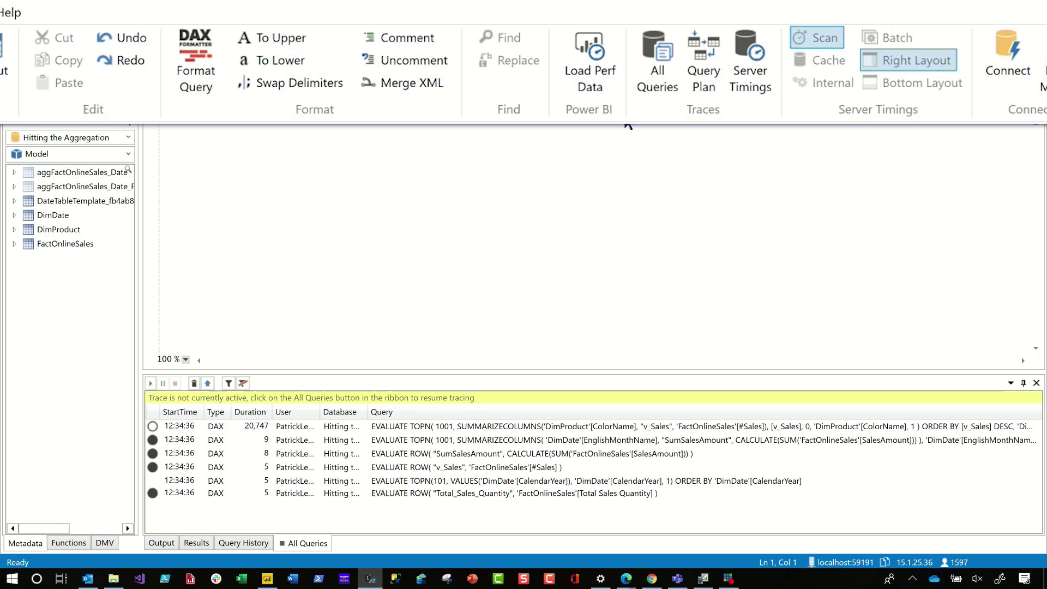
left_click(741, 82)
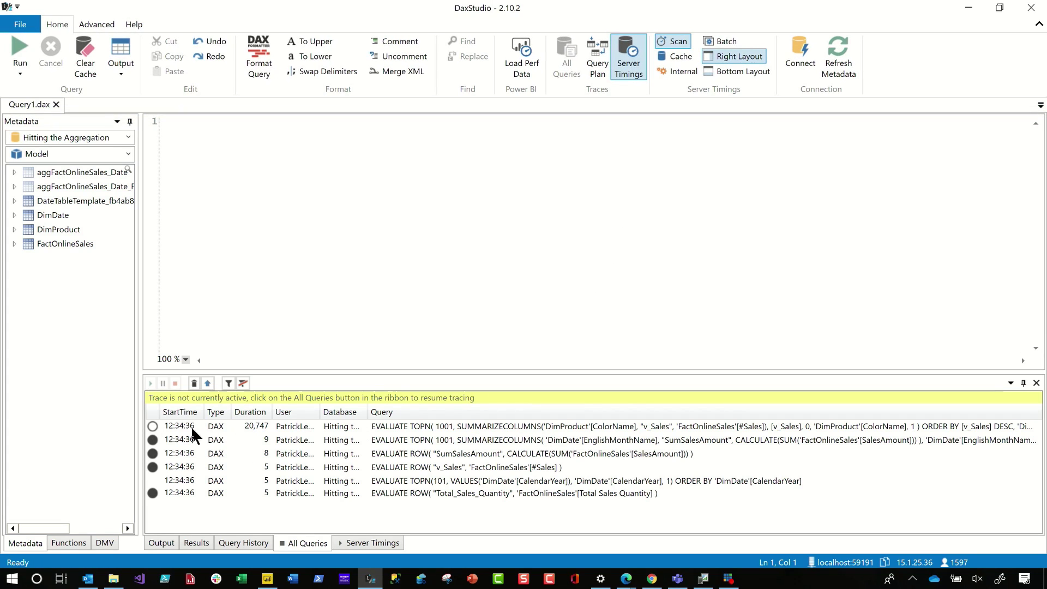
double_click(475, 427)
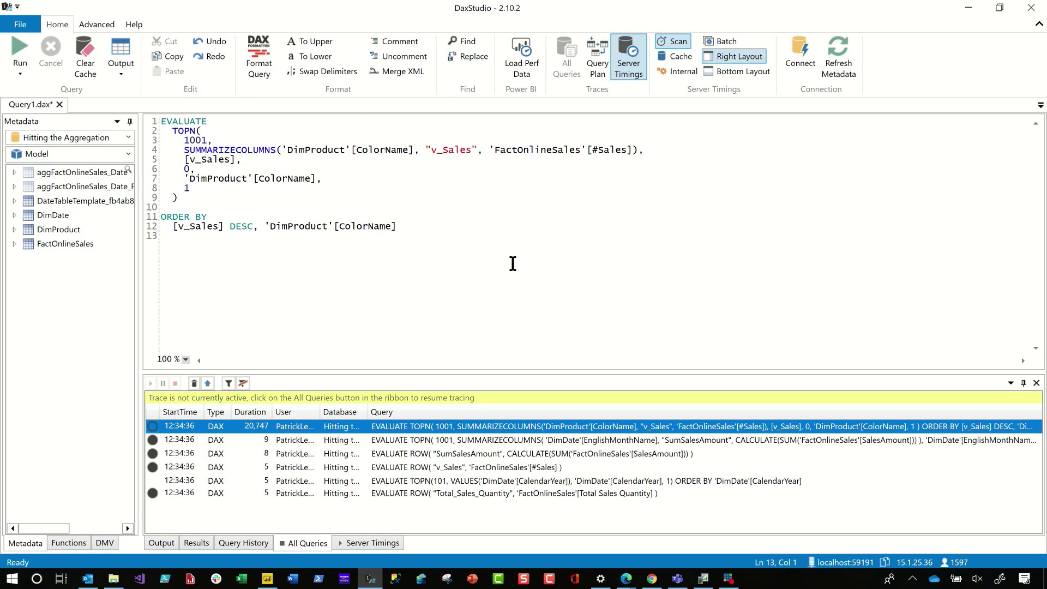
- Run the ColorName query: Server Timings show 17,961 ms total, attemptFailed, and one 13,478 ms SQL query
left_click(14, 48)
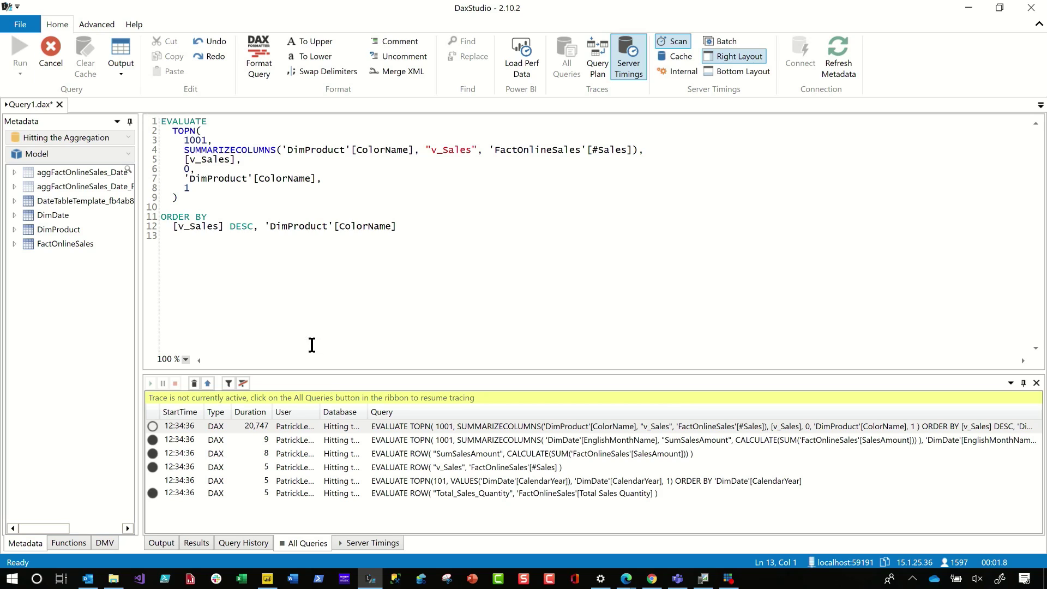
left_click(376, 543)
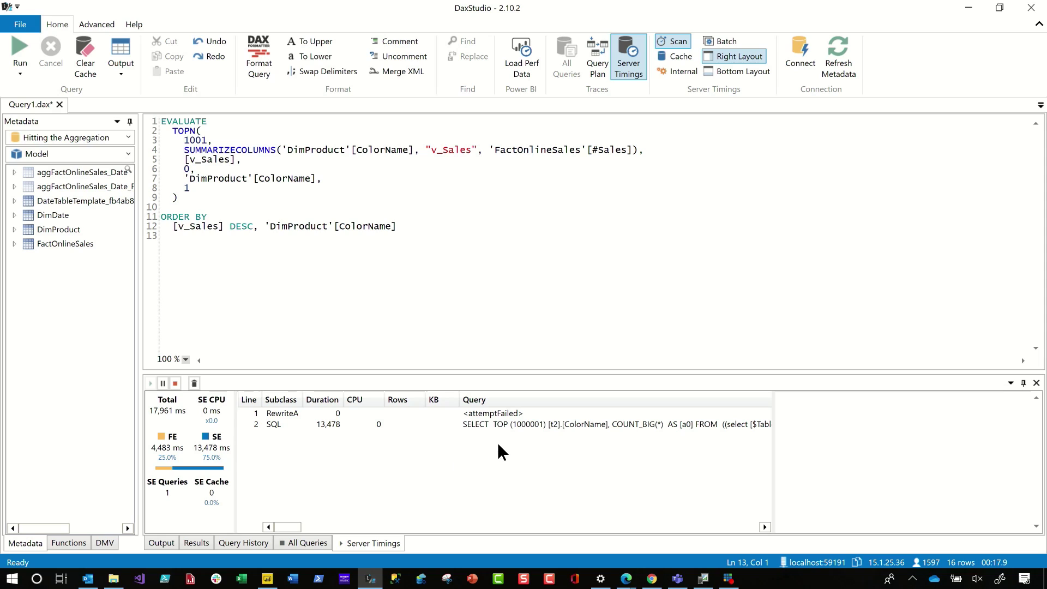
- Read the failed RewriteAttempt details: no column mapping for DimProduct[ColorName]
left_click(528, 413)
left_click_drag(864, 374, 855, 304)
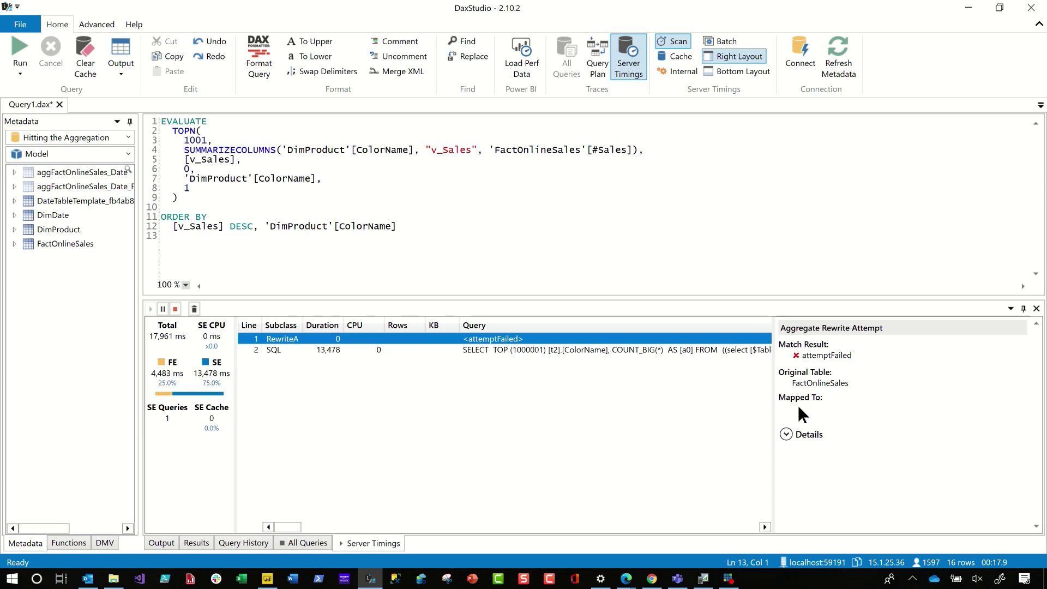
left_click(784, 434)
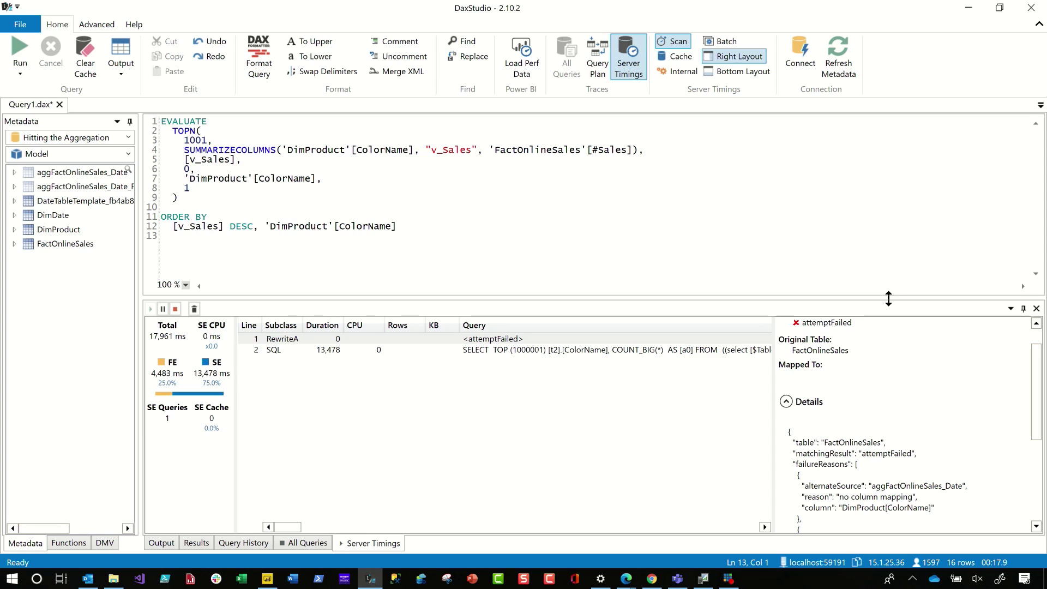
left_click_drag(890, 289, 888, 236)
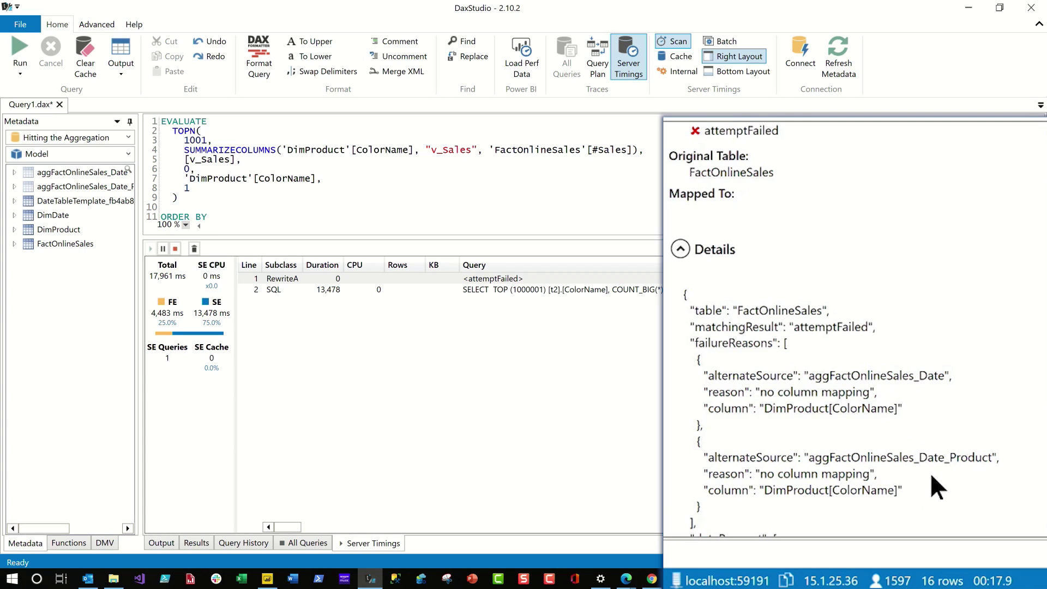
scroll(916, 493, "down", 1)
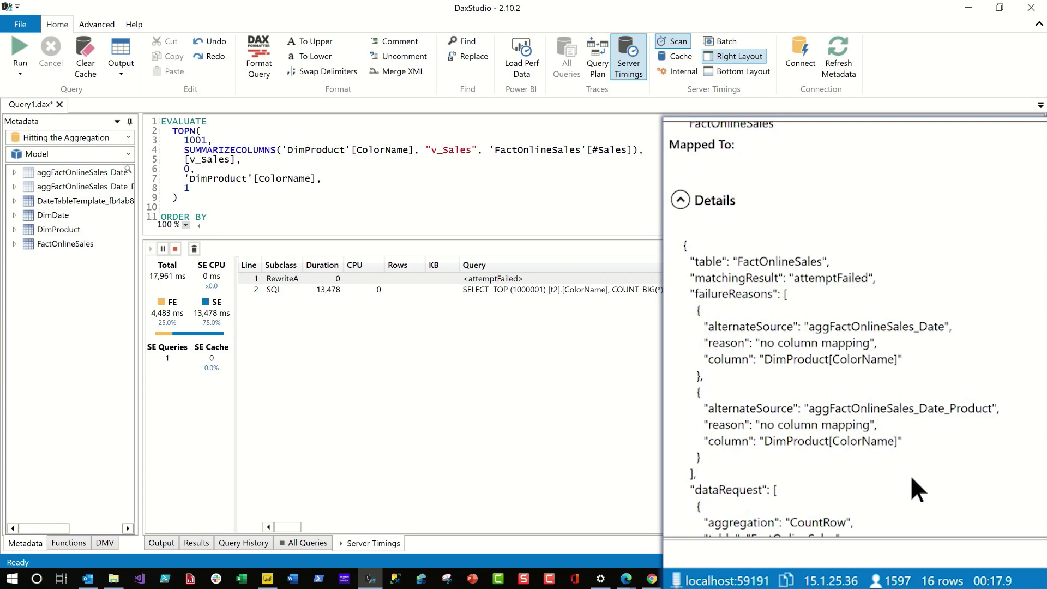
left_click(267, 578)
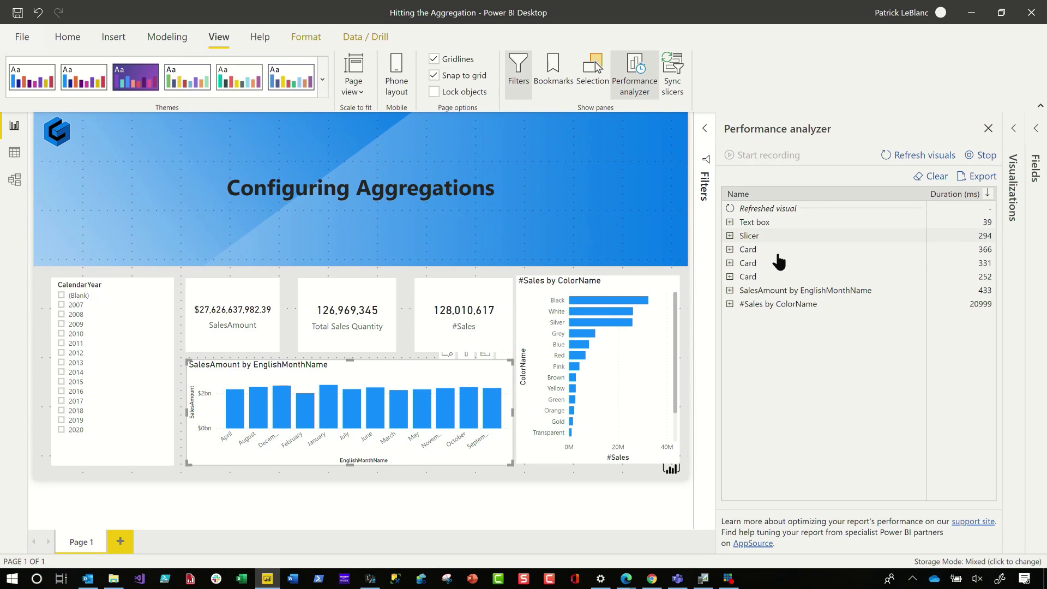
- Link aggFactOnlineSales_Date_Product to DimProduct many-to-one on ProductKey, then clear Performance analyzer timings
left_click(14, 182)
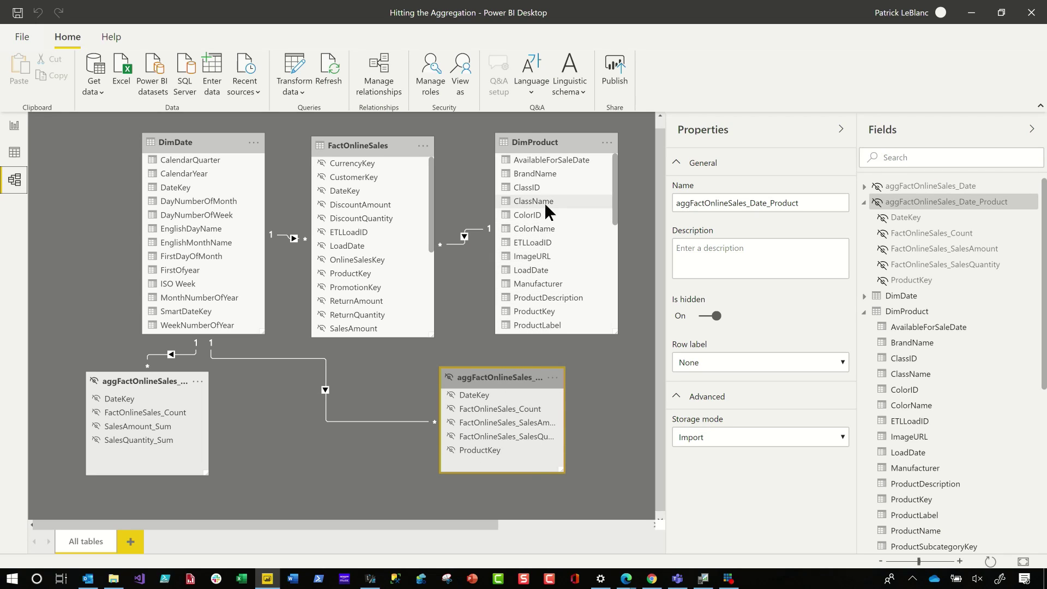
left_click(488, 449)
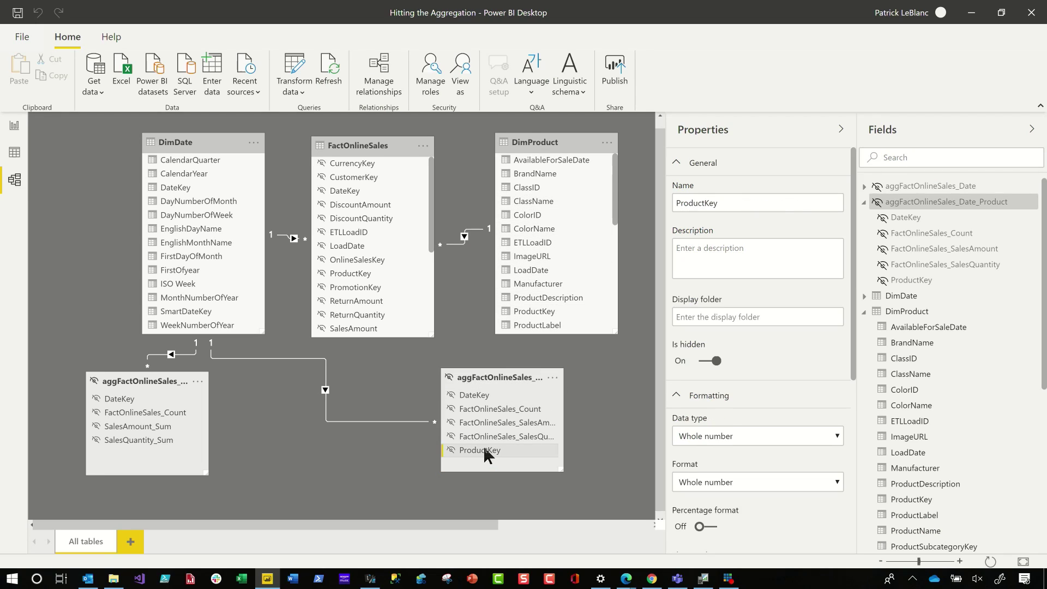
left_click_drag(483, 446, 536, 308)
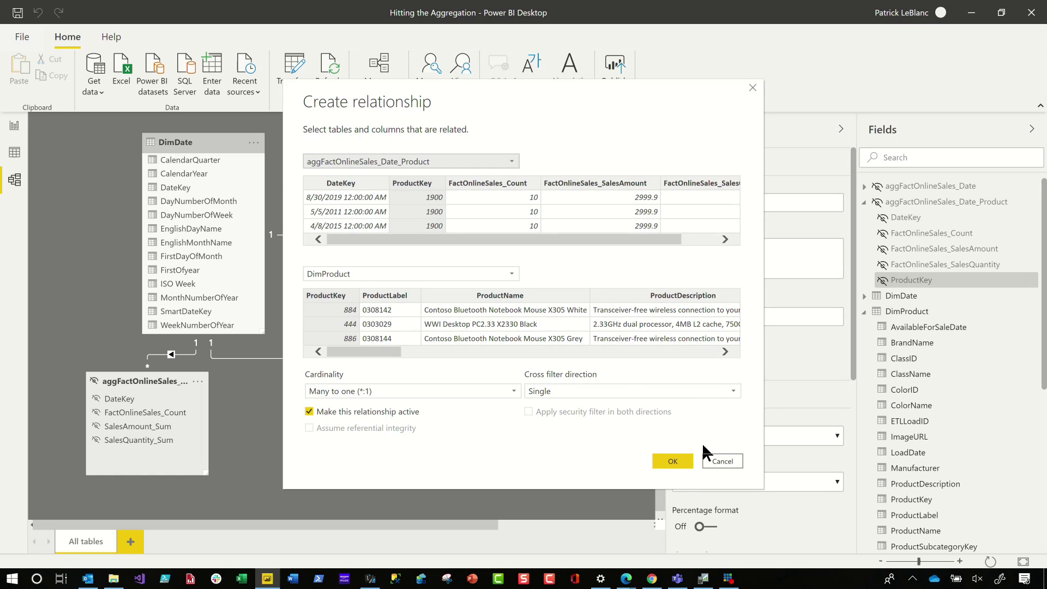
left_click(679, 461)
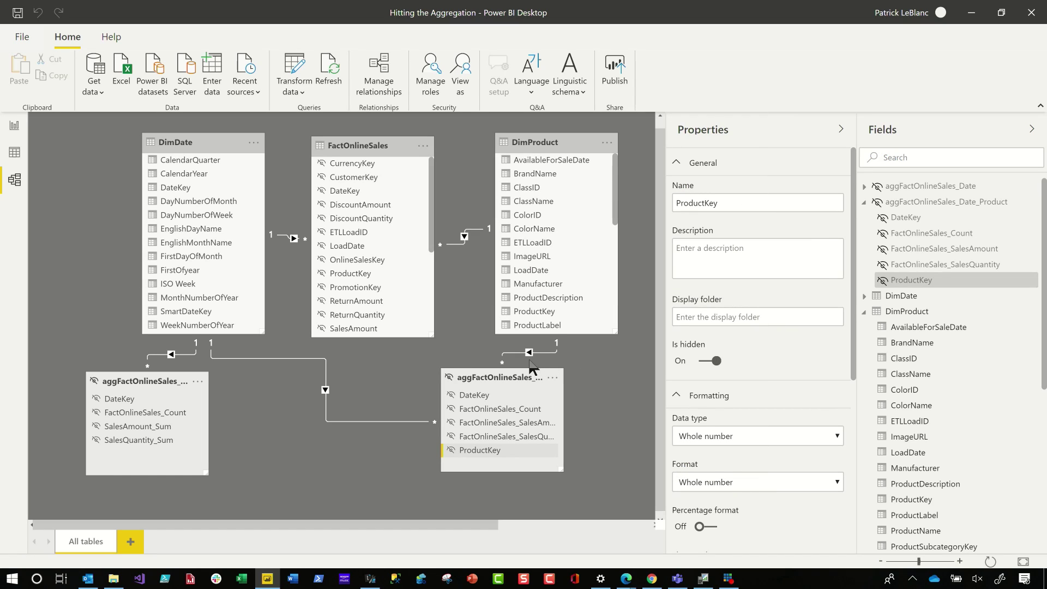
left_click(20, 127)
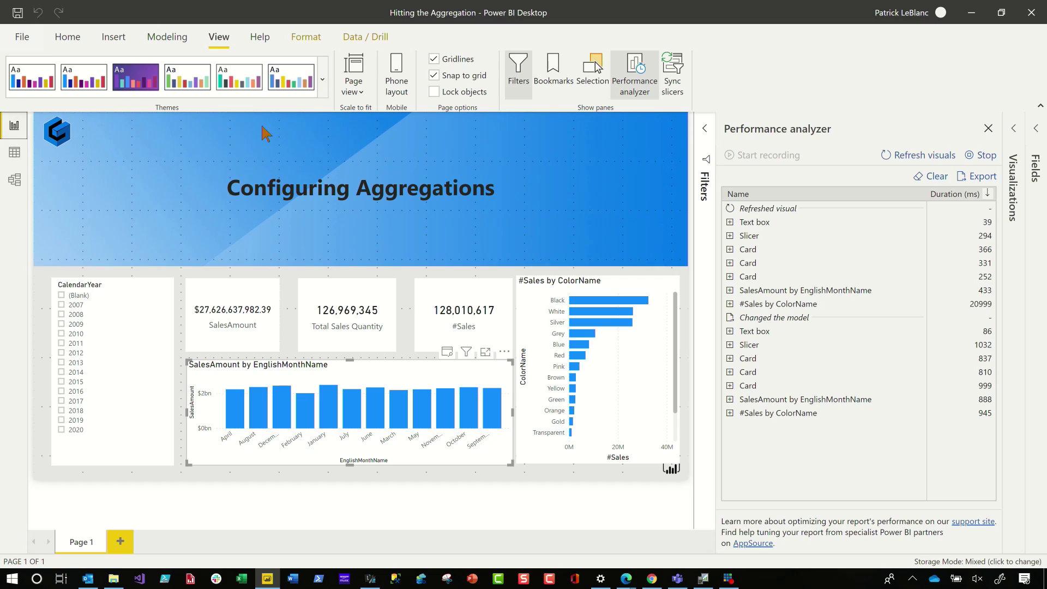
left_click(922, 179)
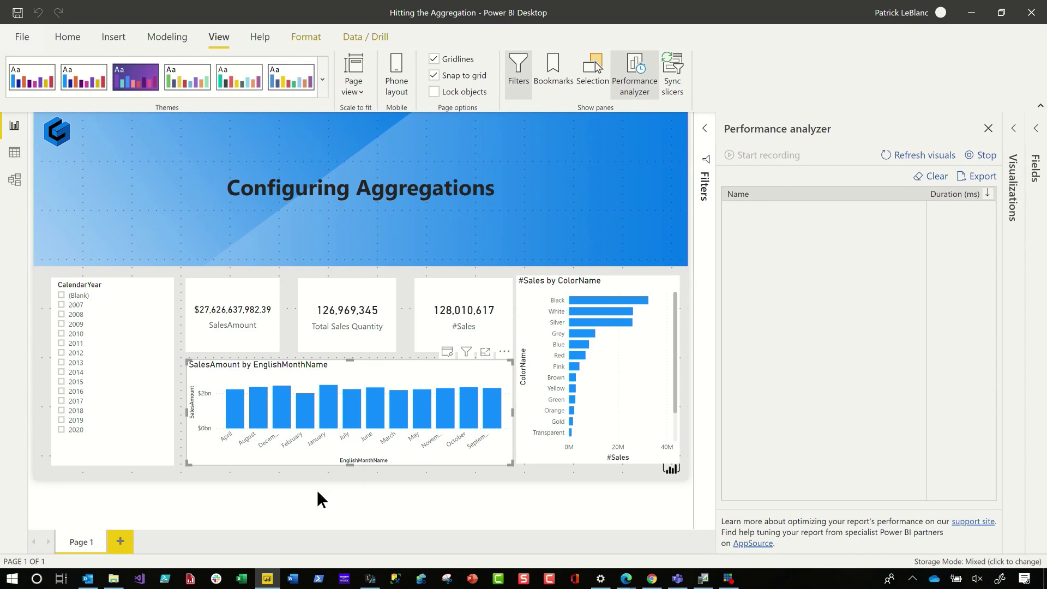
- Turn off Server Timings, enable All Queries tracing, and clear the captured query list
left_click(366, 579)
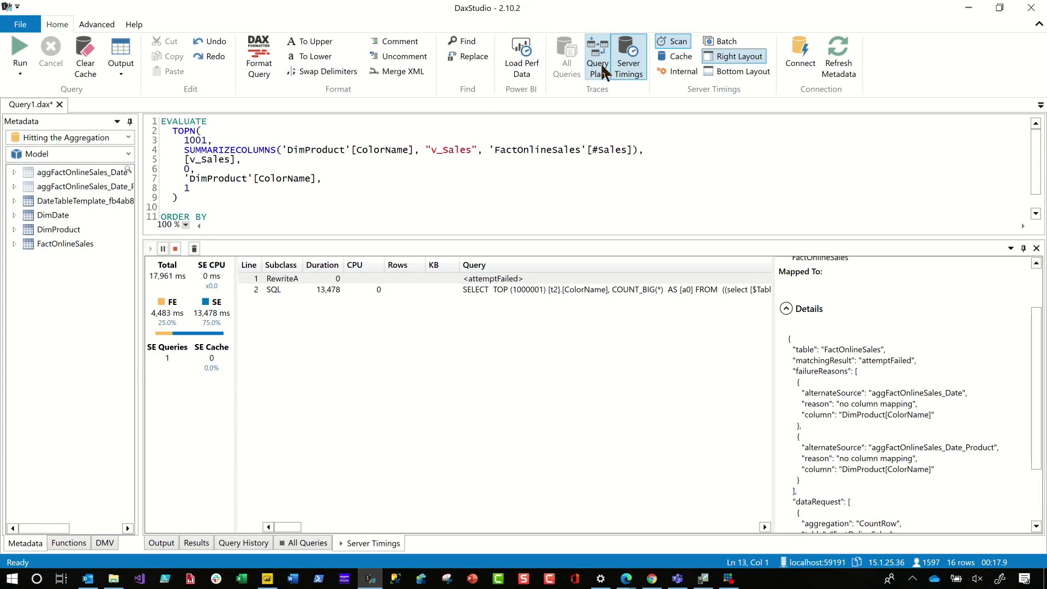
left_click(628, 61)
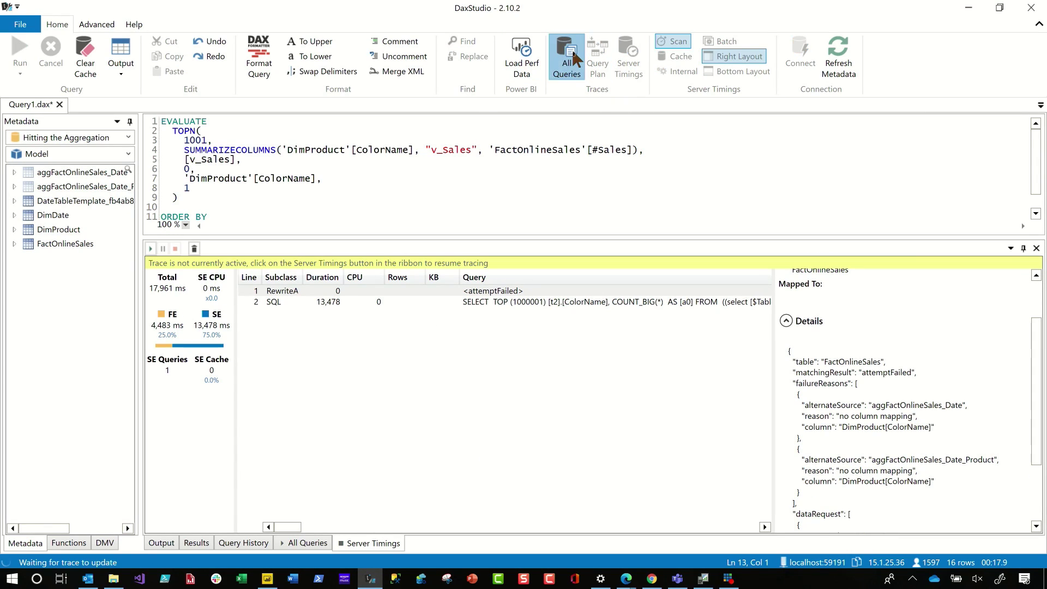
left_click(305, 543)
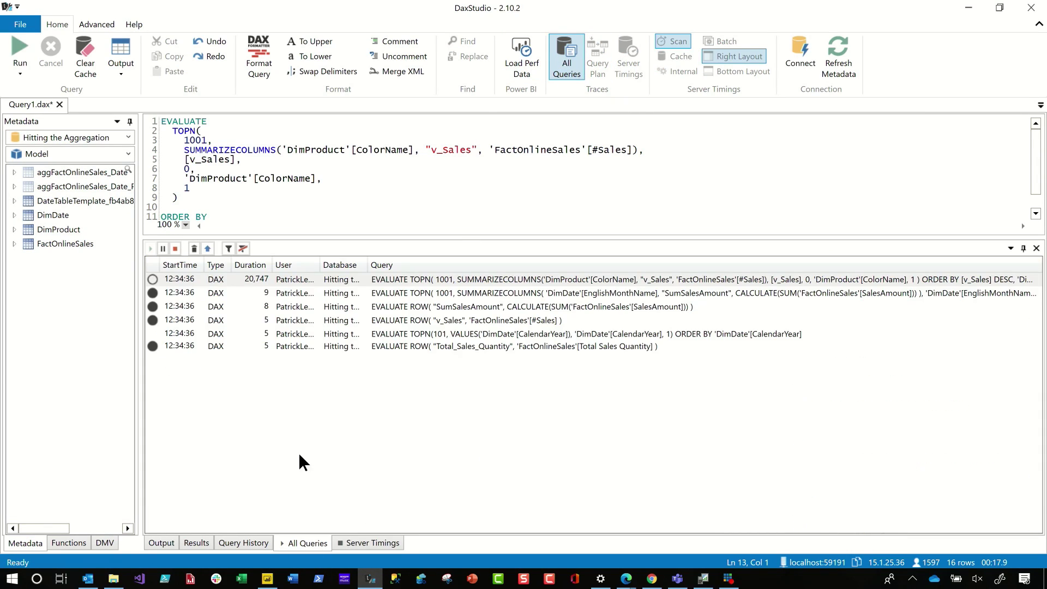
left_click(229, 249)
left_click(195, 249)
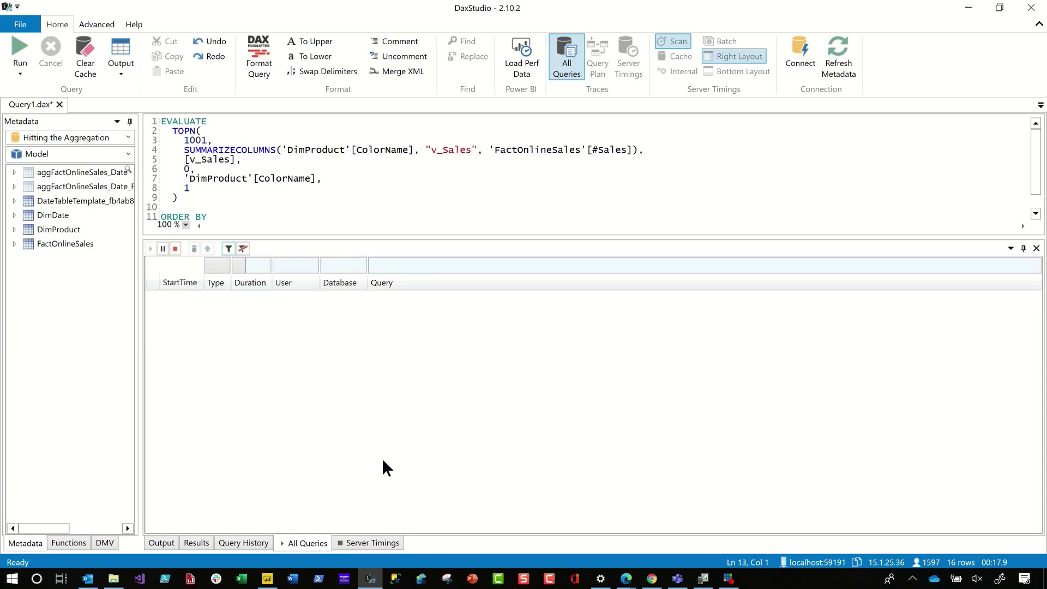
left_click(229, 250)
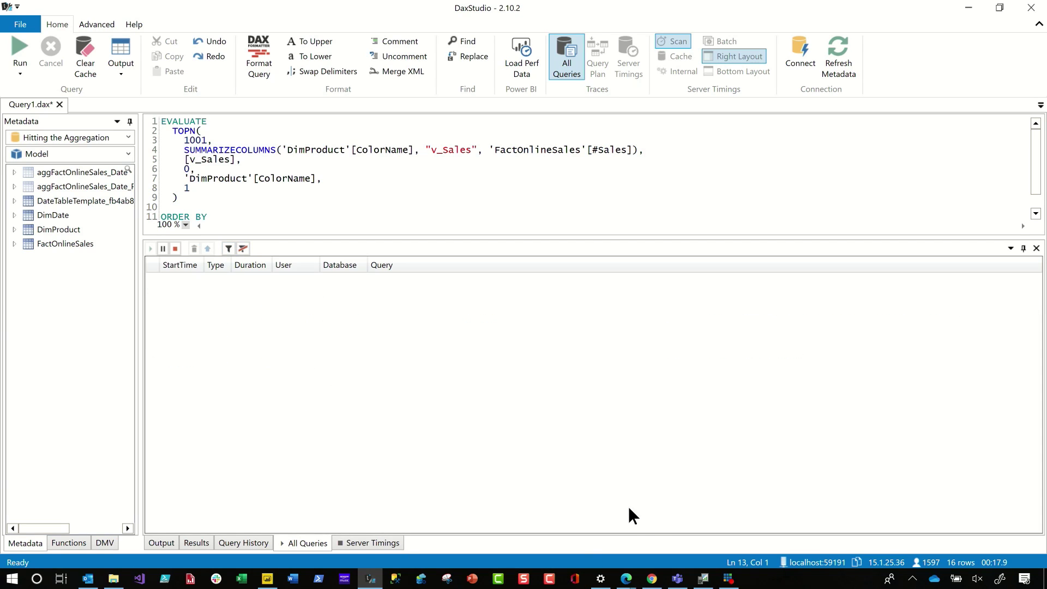
- Refresh the Power BI visuals and confirm the ColorName TOPN query now takes only 6 ms
left_click(268, 579)
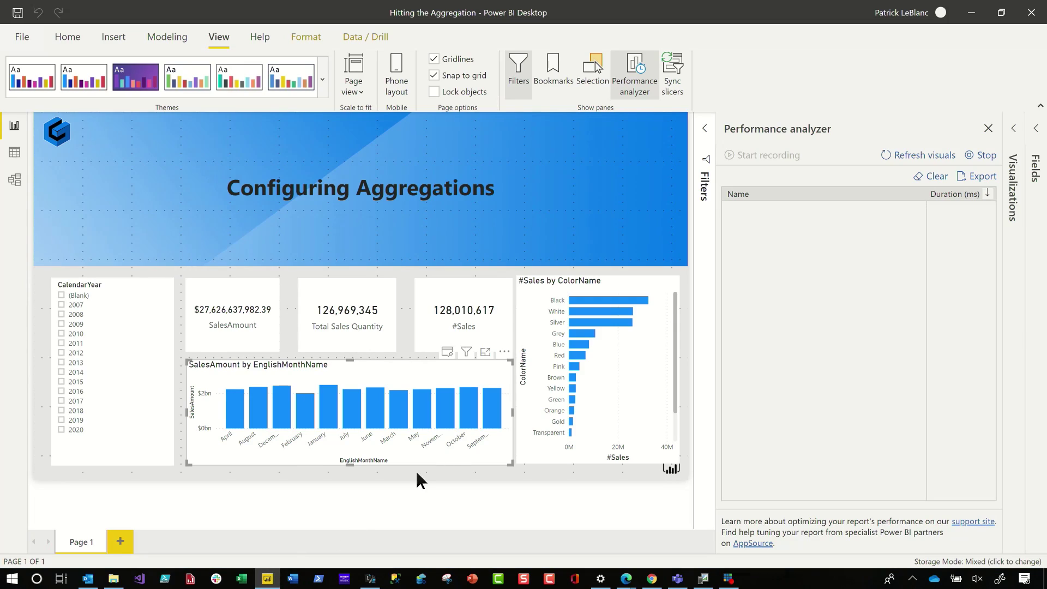
left_click(902, 158)
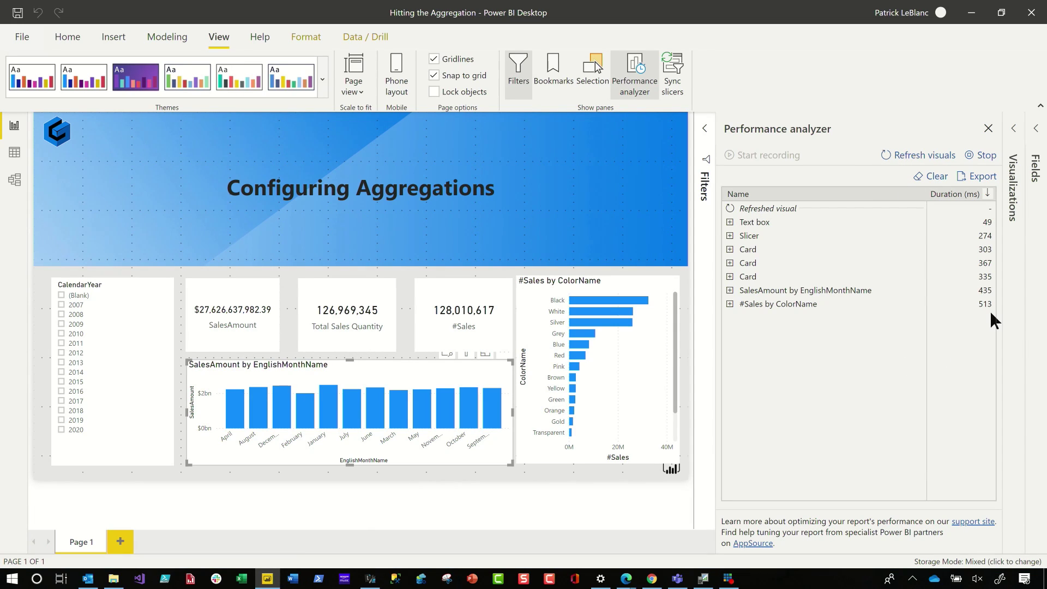
left_click(370, 578)
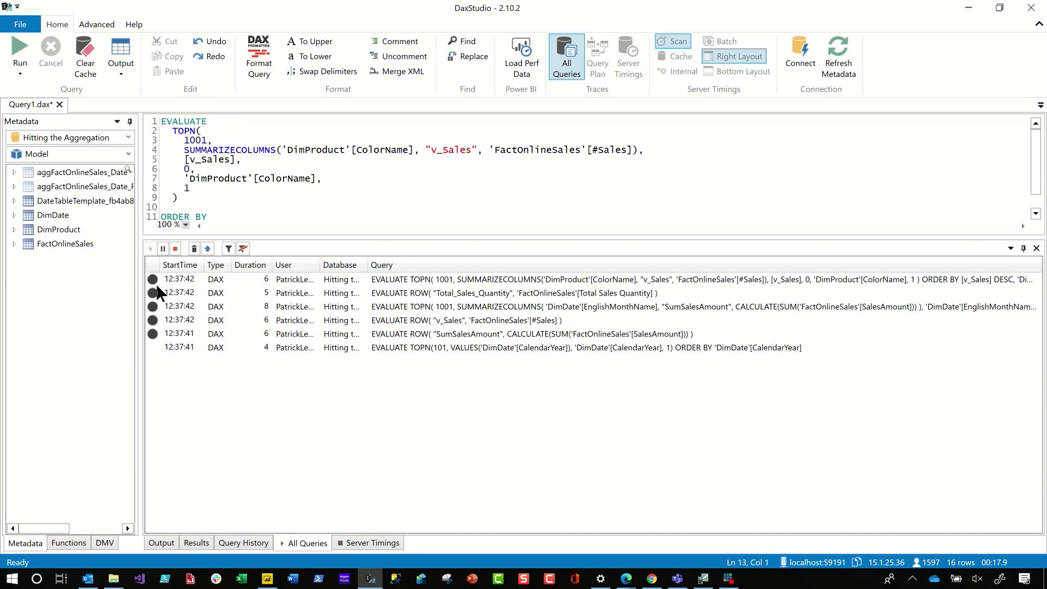
left_click(279, 189)
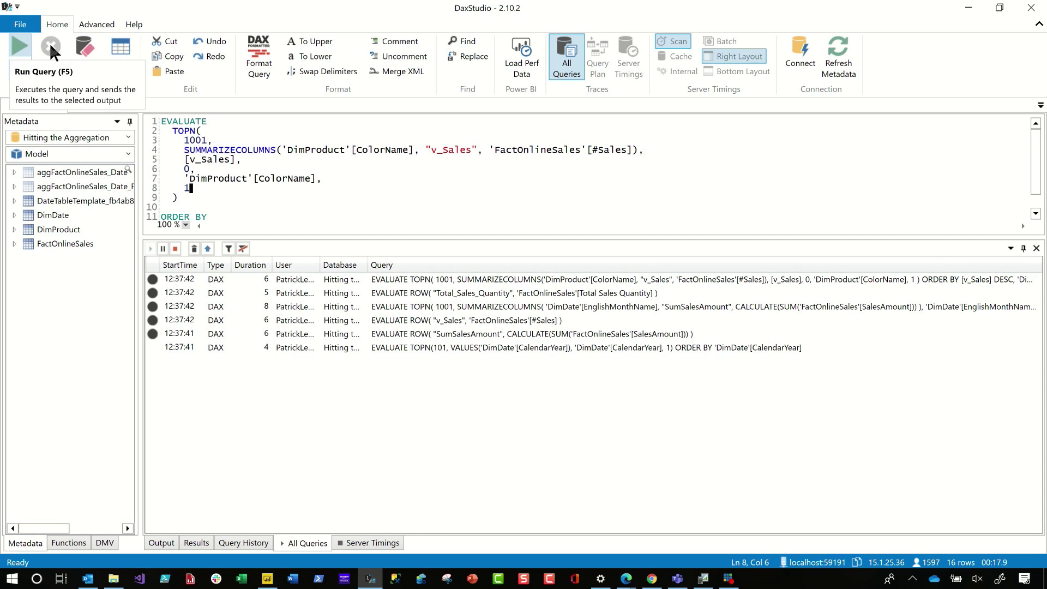
- Stop tracing all queries and turn Server Timings back on to show the query's breakdown
left_click(568, 62)
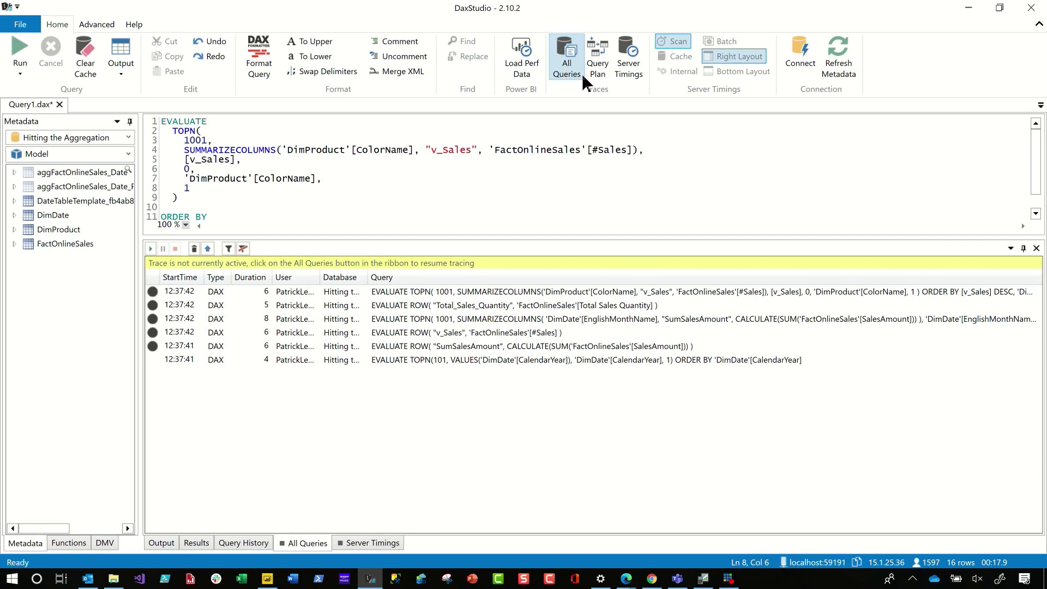
left_click(628, 61)
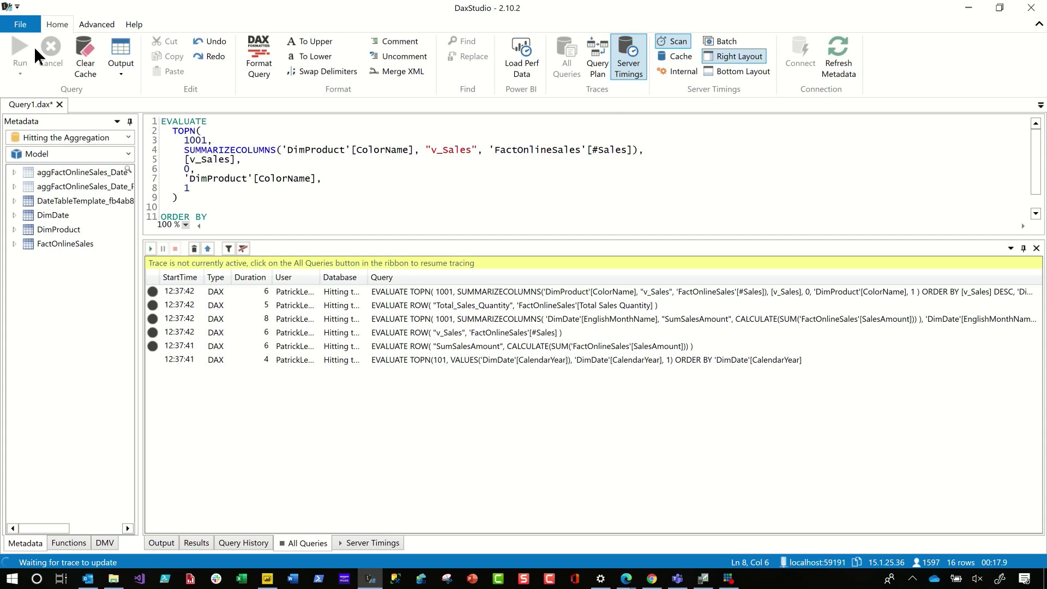
left_click(393, 549)
- Expand the RewriteA event's full details confirming matchFound against aggFactOnlineSales_Date_Product, then bring up Profiler
left_click(501, 280)
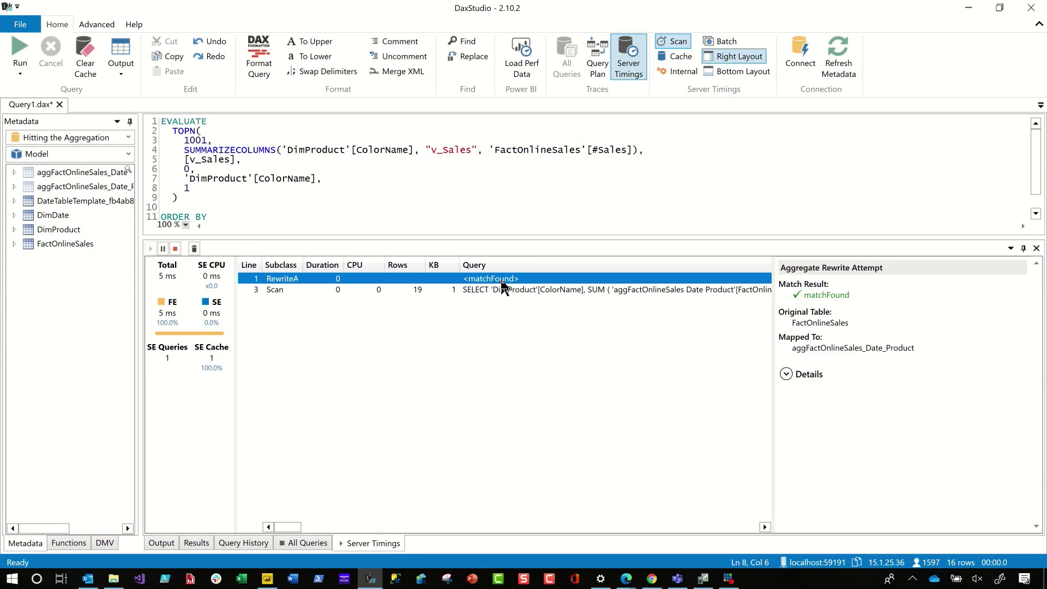
left_click(679, 299)
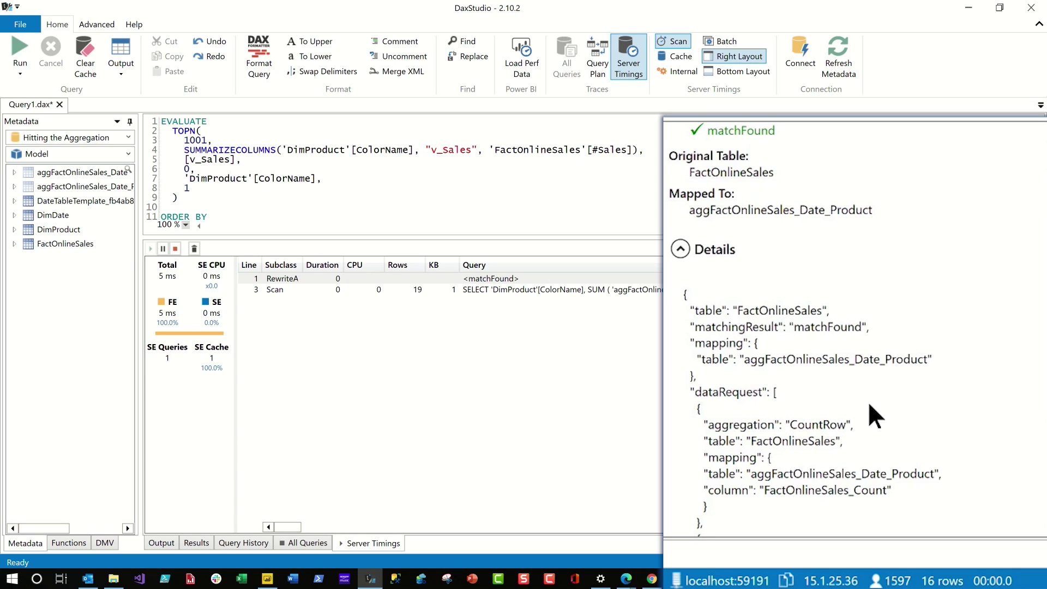
scroll(857, 430, "down", 2)
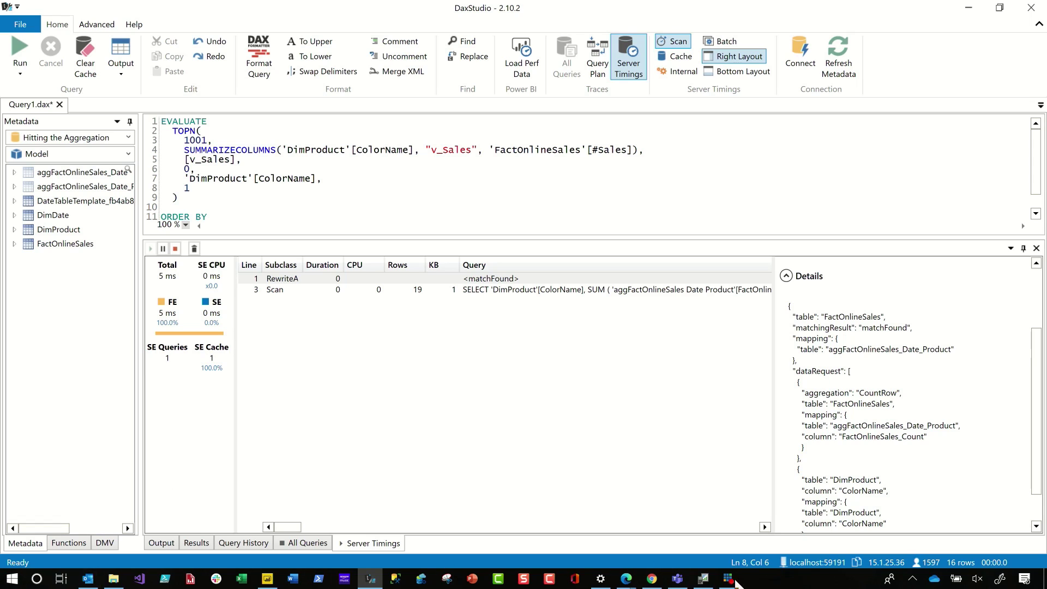
left_click(703, 578)
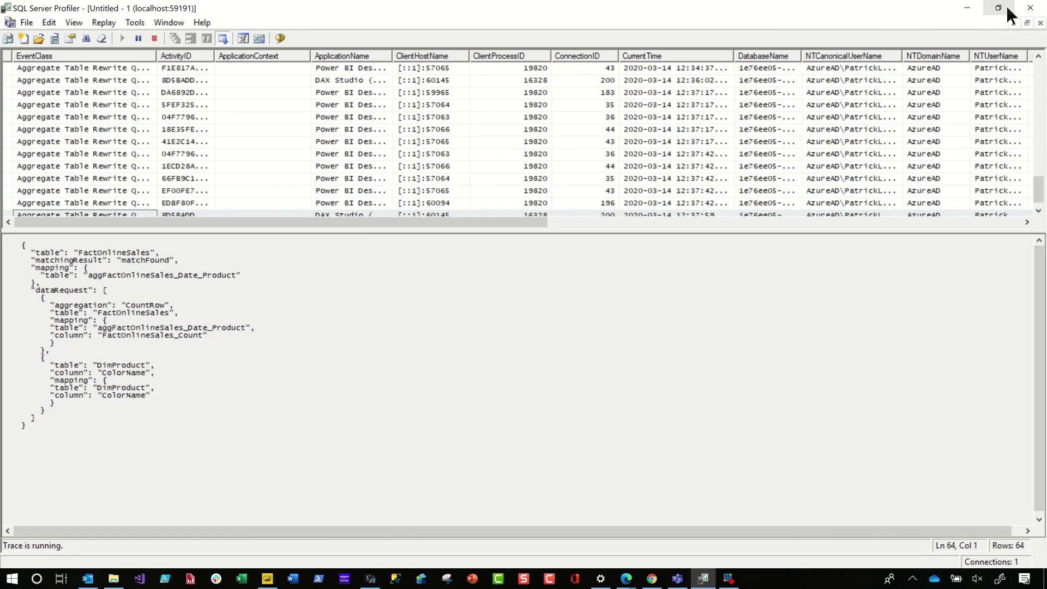
- Close the running Profiler trace and relaunch SQL Server Profiler from a Start search for 'pr'
left_click(1030, 7)
left_click(572, 339)
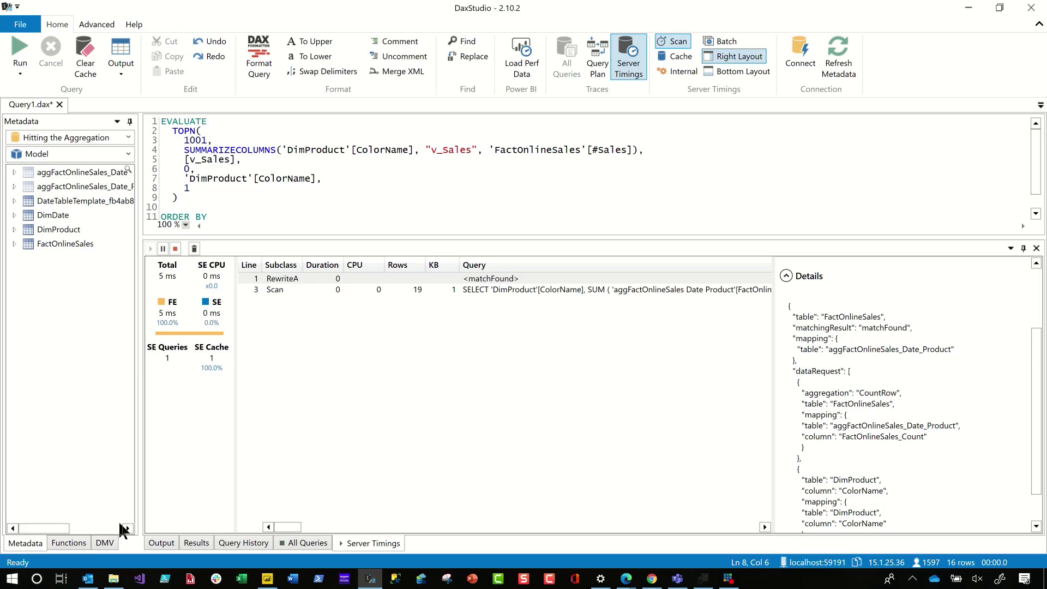
right_click(14, 581)
key("d")
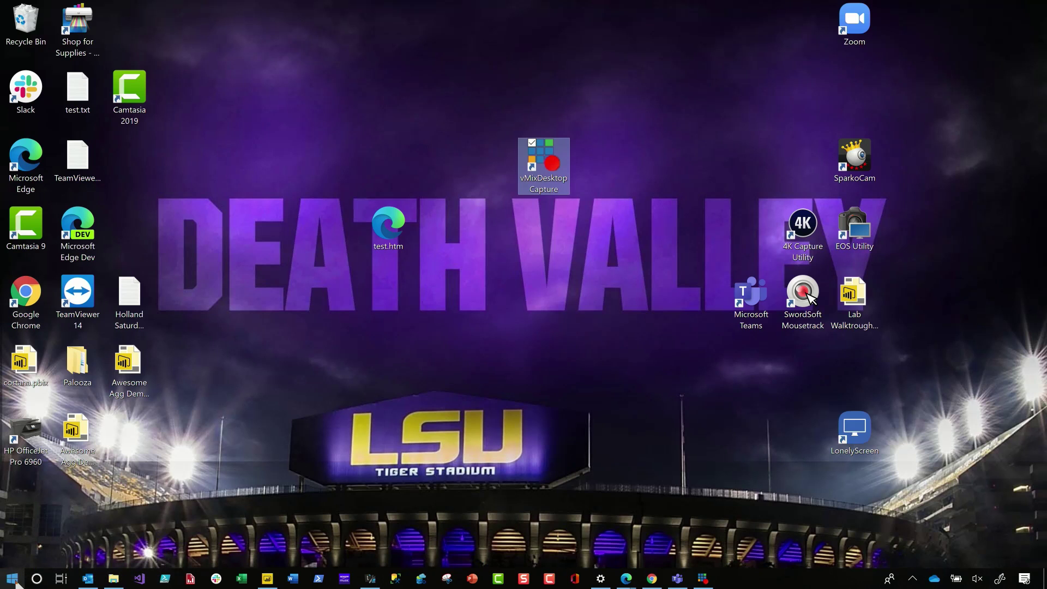
left_click(13, 579)
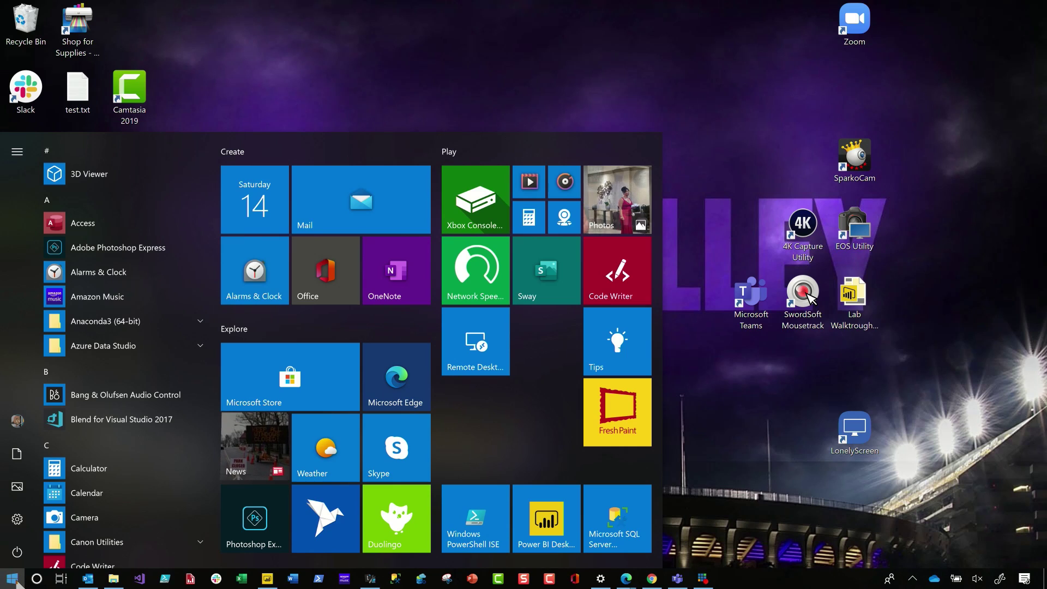
type("pr")
key("Return")
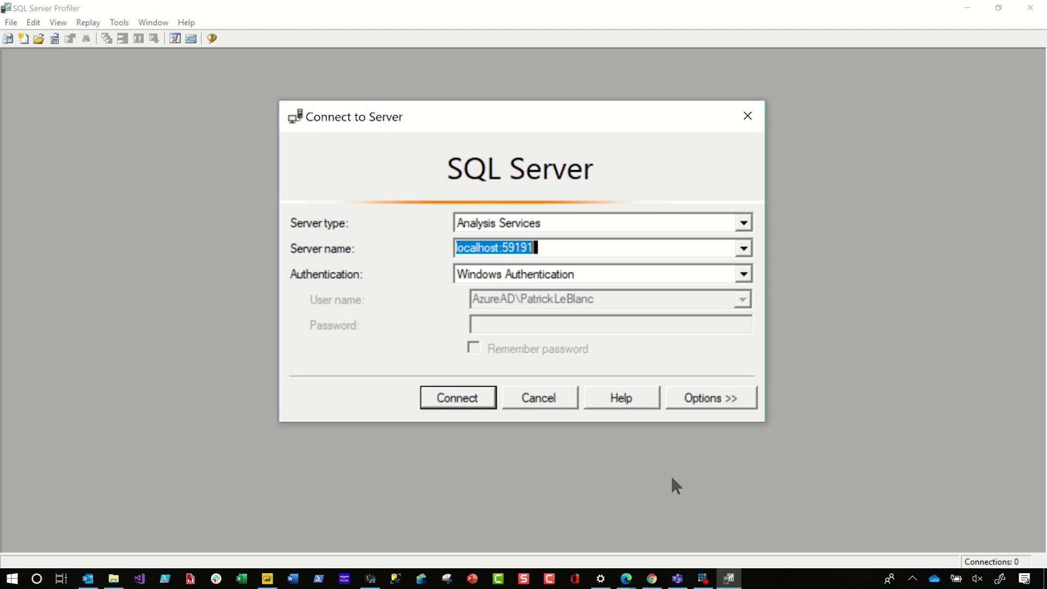
- Connect to localhost:59191 and run a trace capturing the Query Processing 'Aggregate Table Rewrite Query' event
left_click(370, 578)
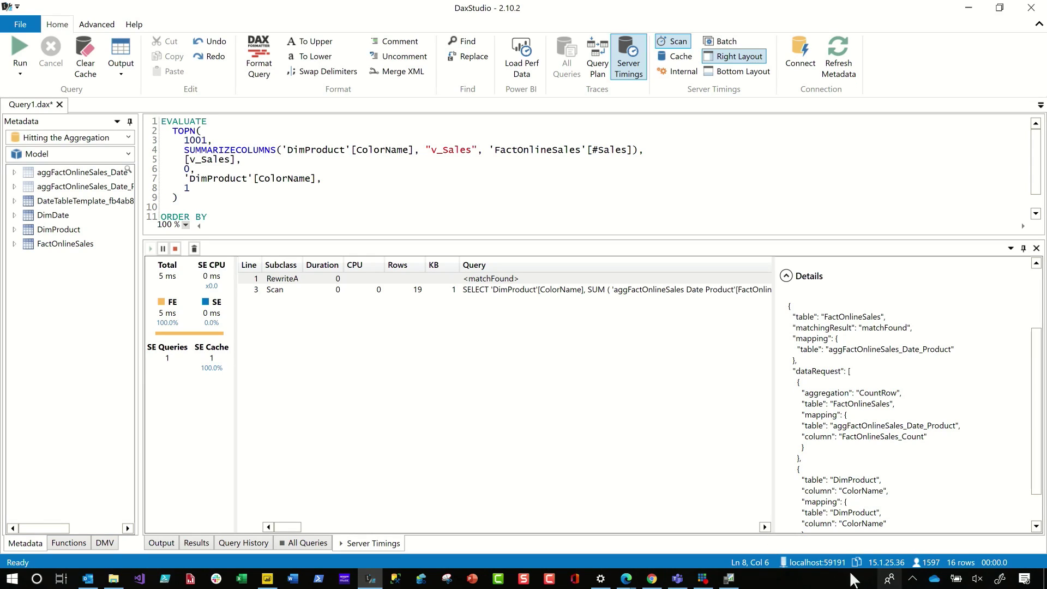
left_click(968, 8)
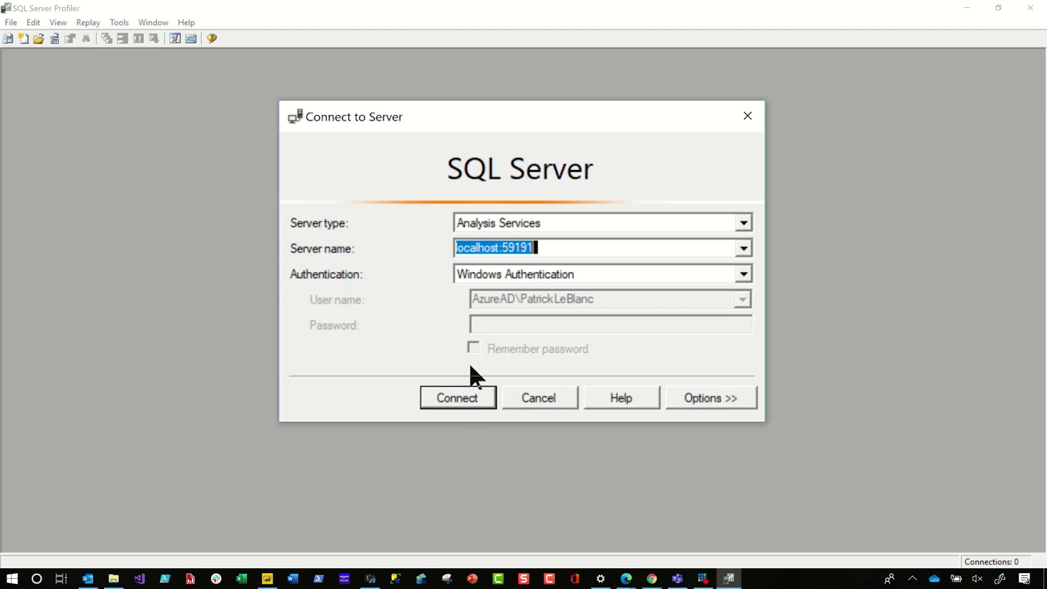
left_click(459, 405)
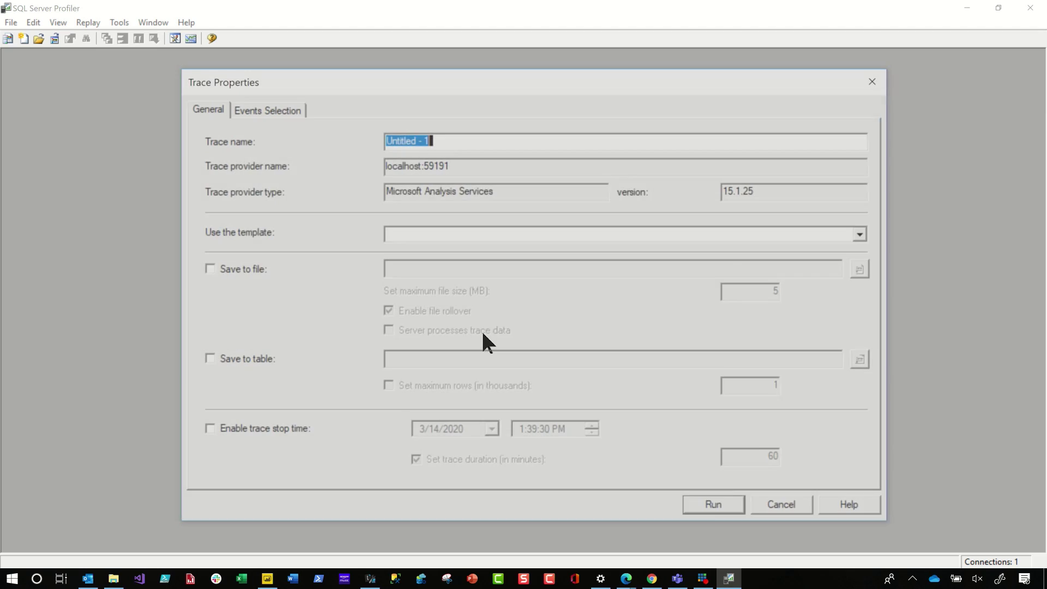
left_click(257, 111)
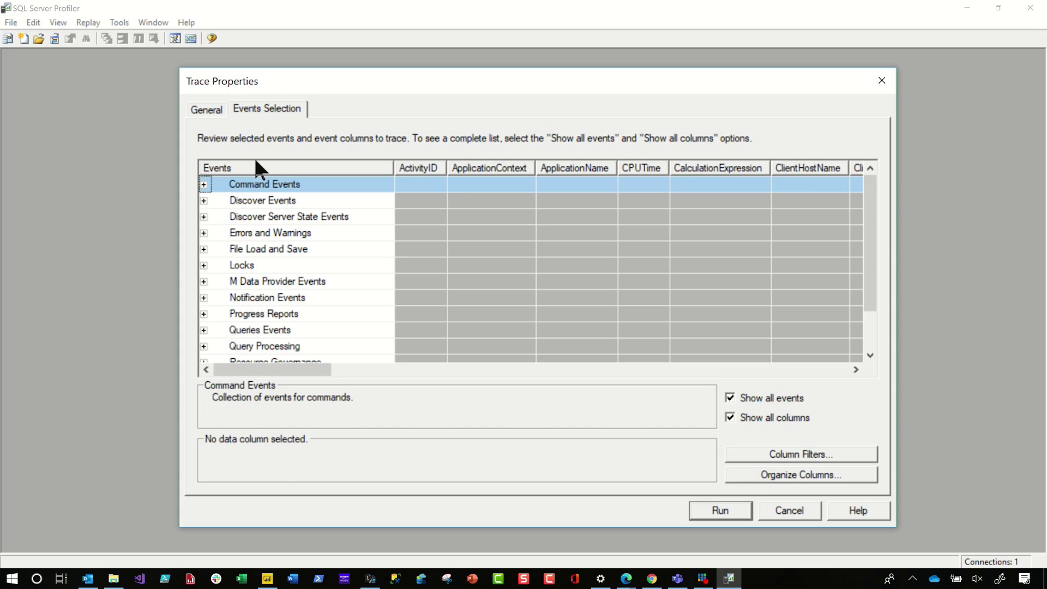
scroll(298, 283, "down", 1)
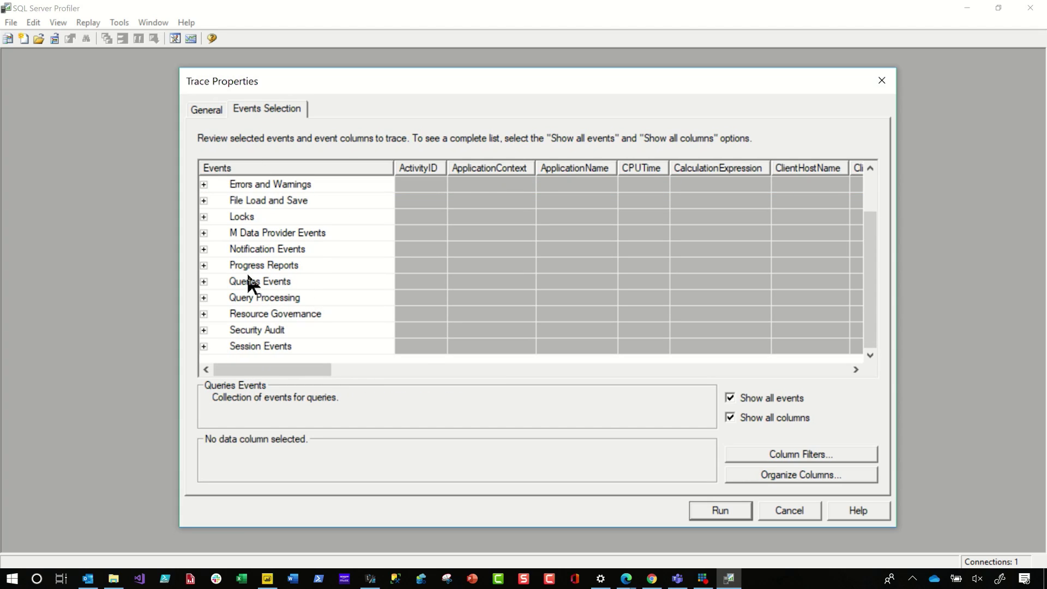
left_click(203, 297)
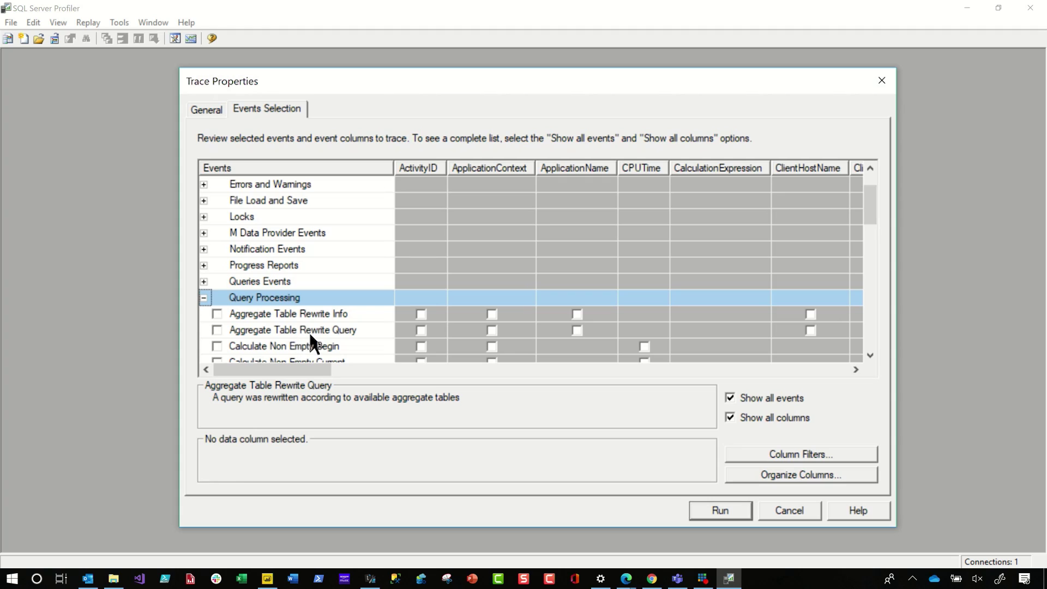
left_click(217, 331)
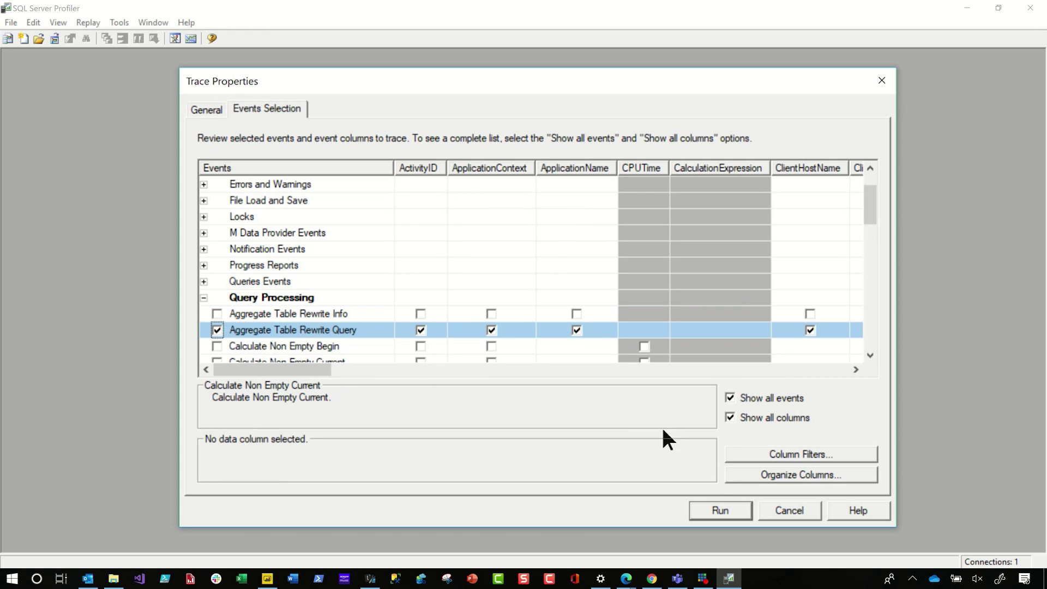
left_click(720, 510)
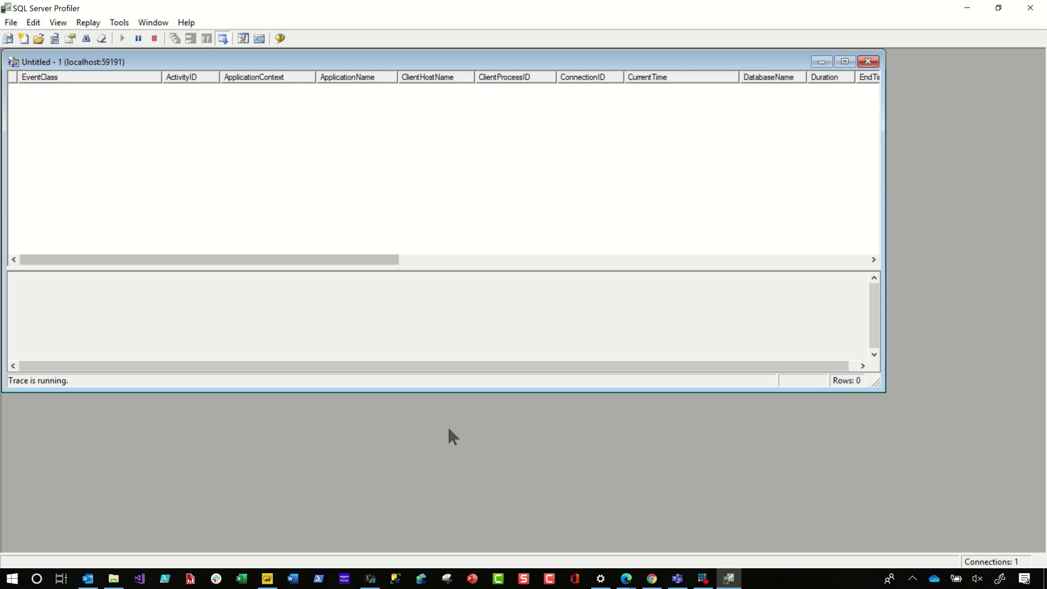
- Clear the Performance analyzer and refresh all Power BI visuals to send new queries
left_click(268, 578)
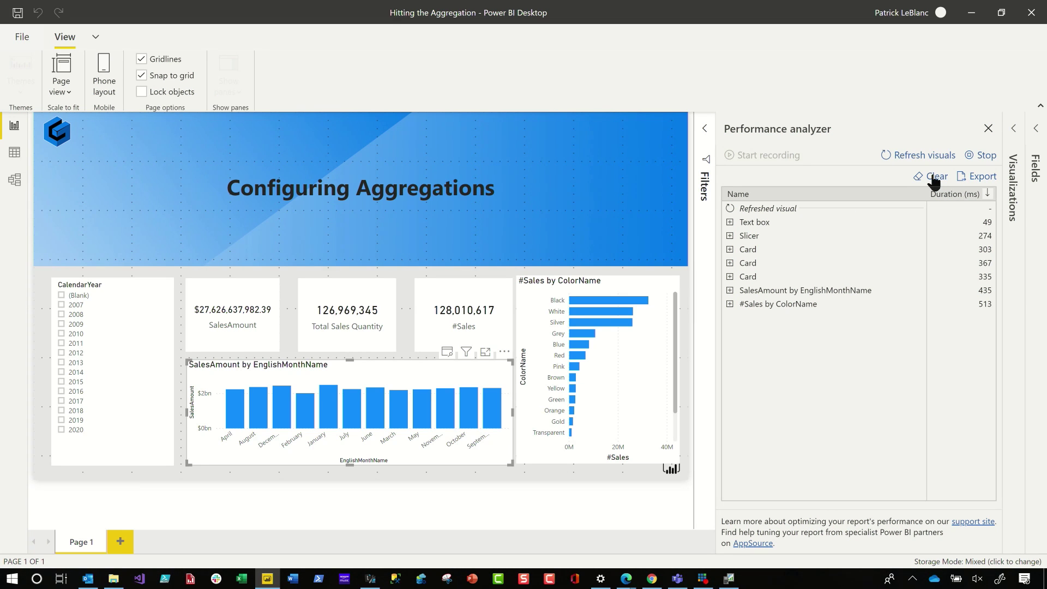
left_click(933, 178)
left_click(916, 156)
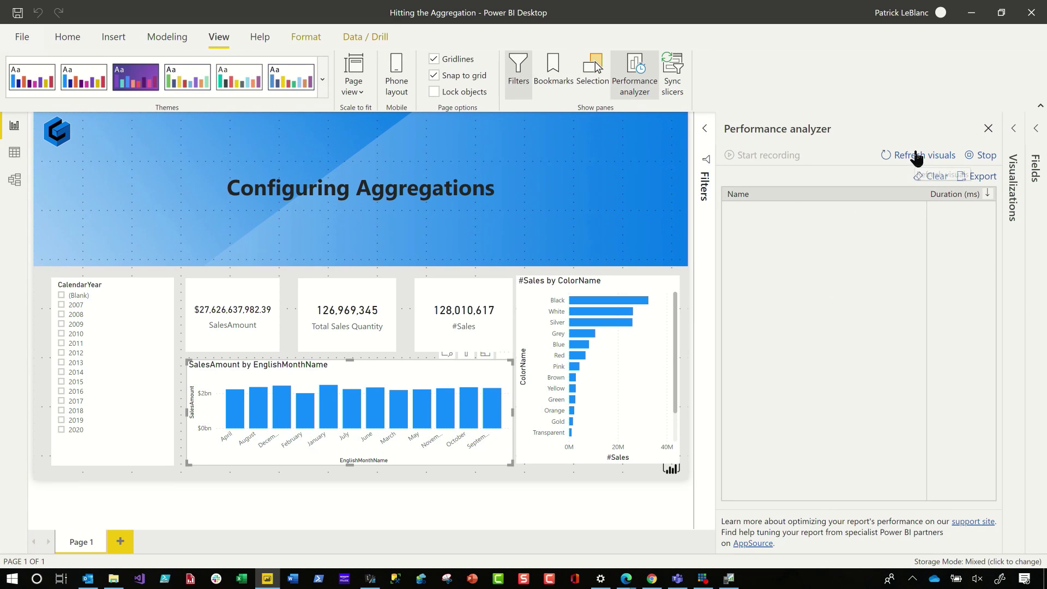
- Review the first two rewrite events' JSON in a maximized trace window, showing matchFound against aggFactOnlineSales_Date
left_click(971, 12)
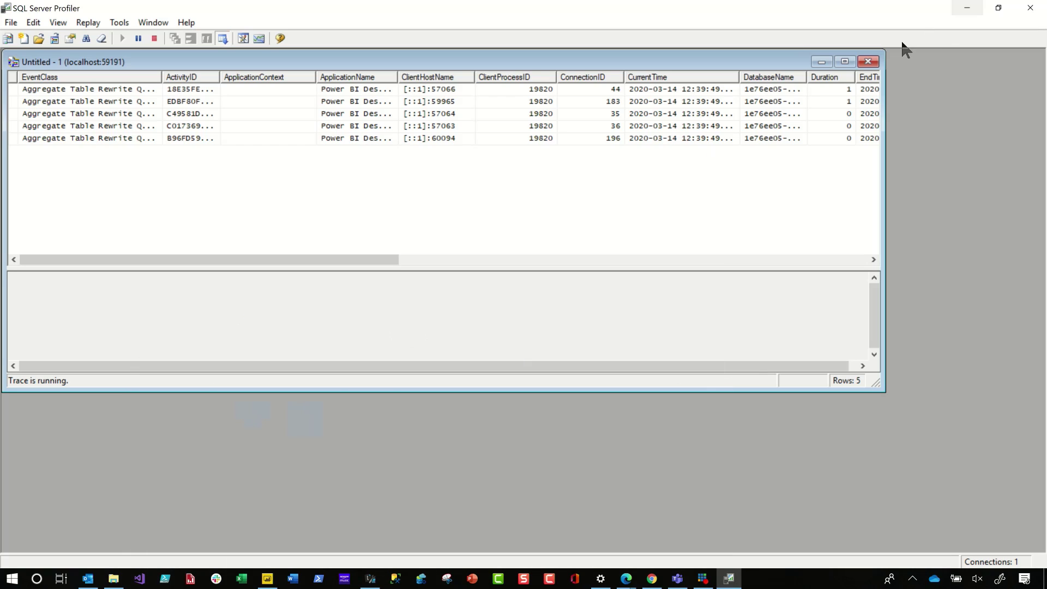
left_click(194, 91)
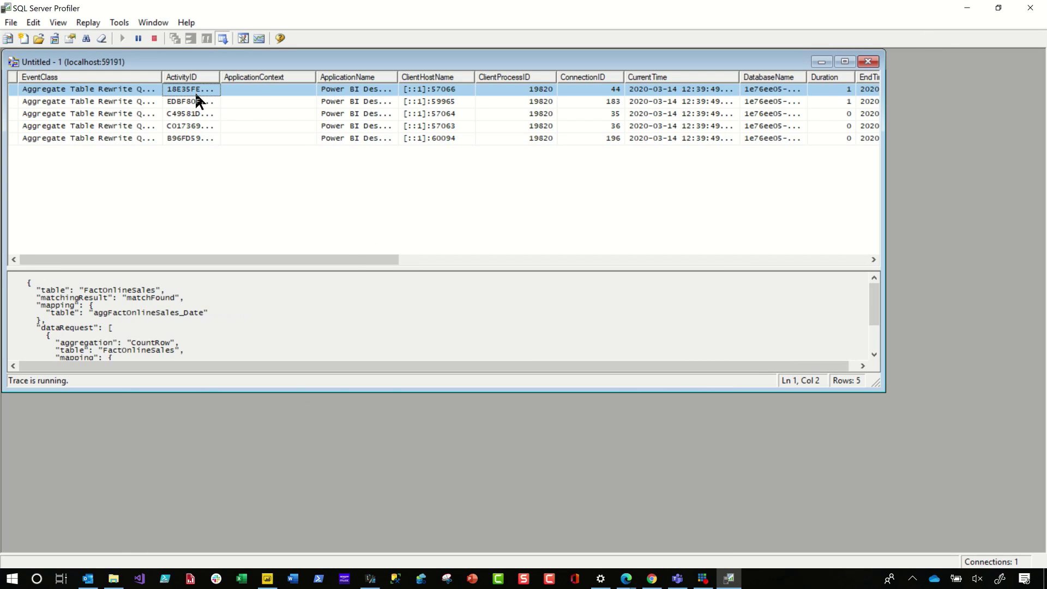
left_click_drag(327, 268, 349, 173)
left_click(845, 61)
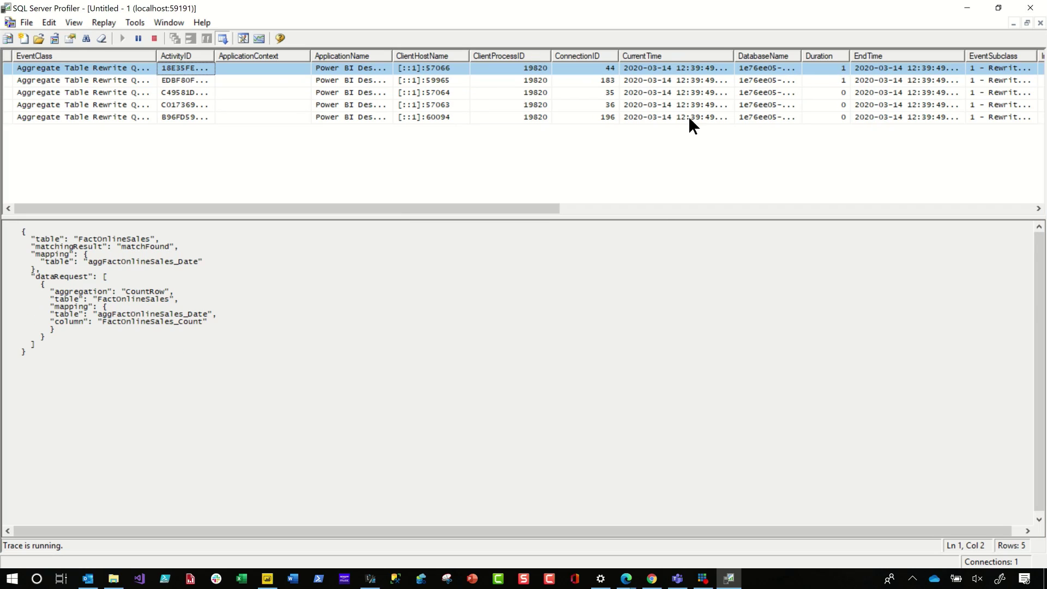
left_click(191, 80)
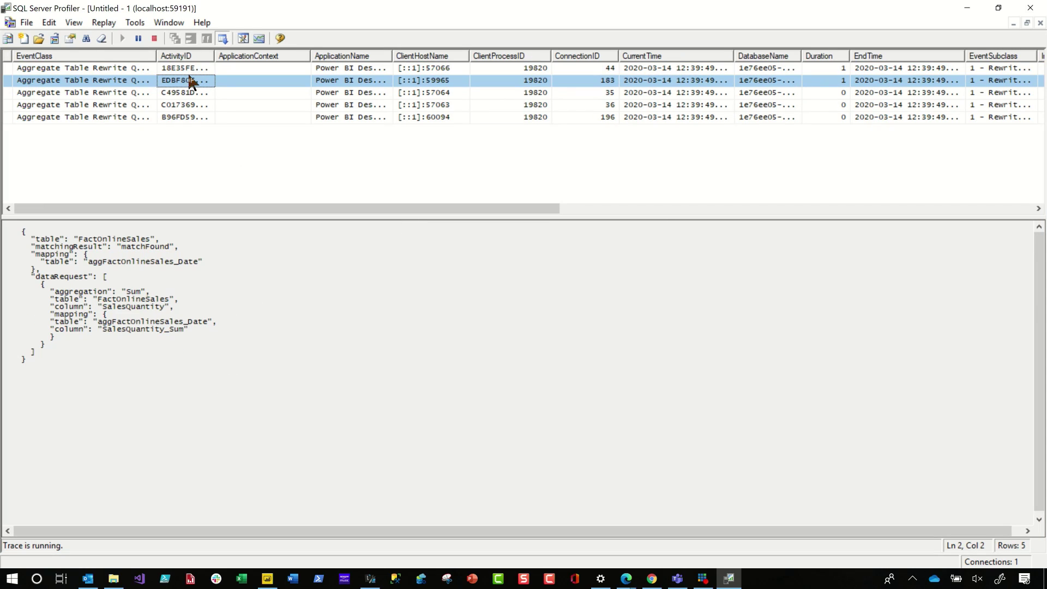